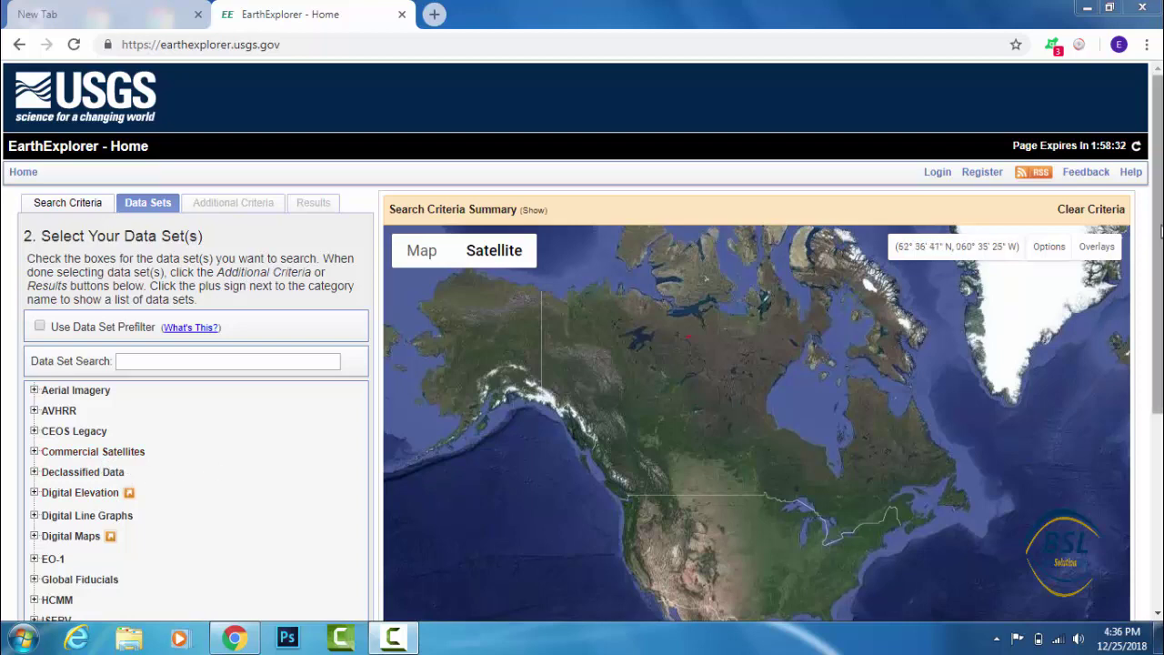
Scroll through the EarthExplorer home page to review the data set list.
{"action": "left_click_drag", "start_coordinate": [1160, 234], "coordinate": [1159, 344]}
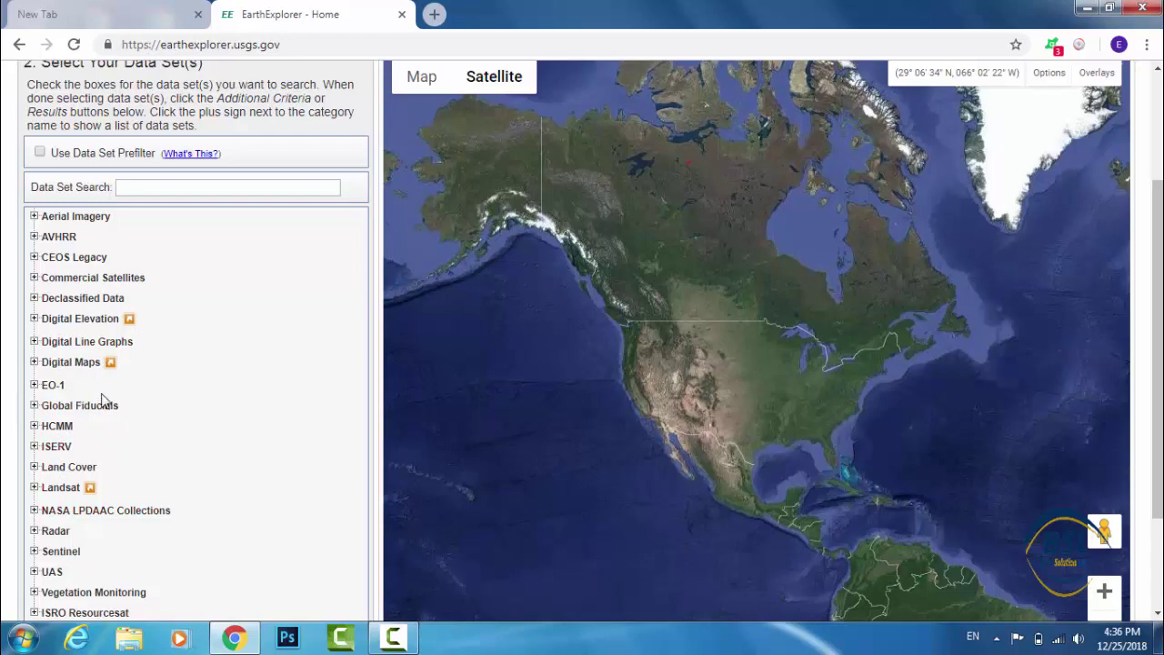
{"action": "scroll", "coordinate": [102, 400], "scroll_direction": "down", "scroll_amount": 3}
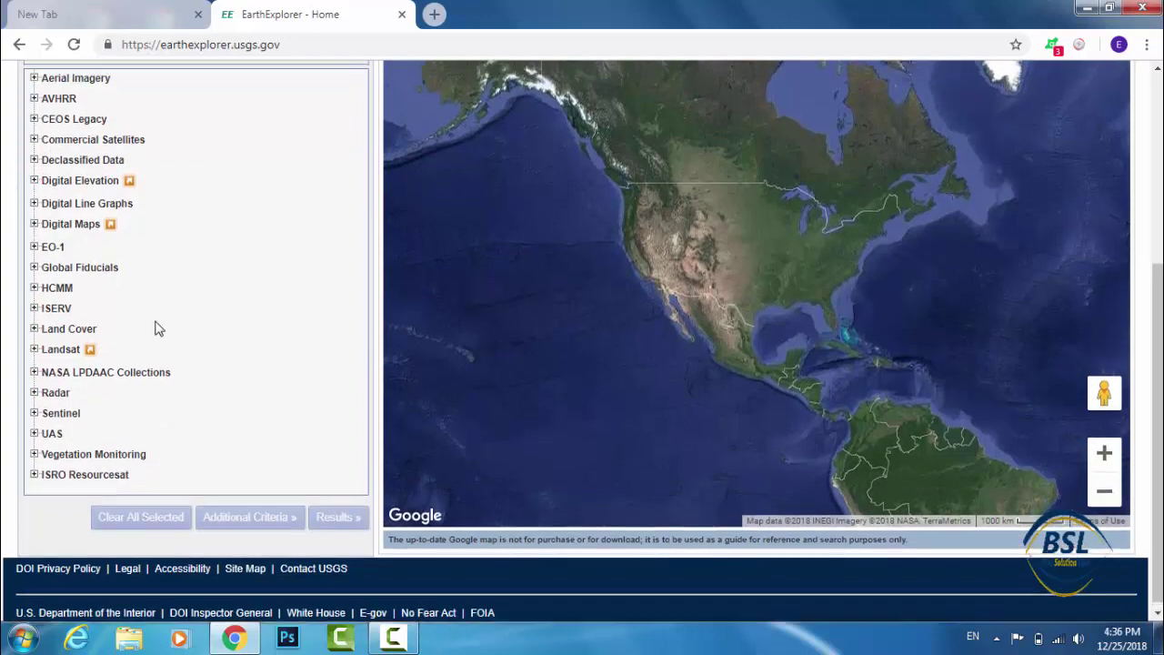
{"action": "scroll", "coordinate": [155, 341], "scroll_direction": "up", "scroll_amount": 4}
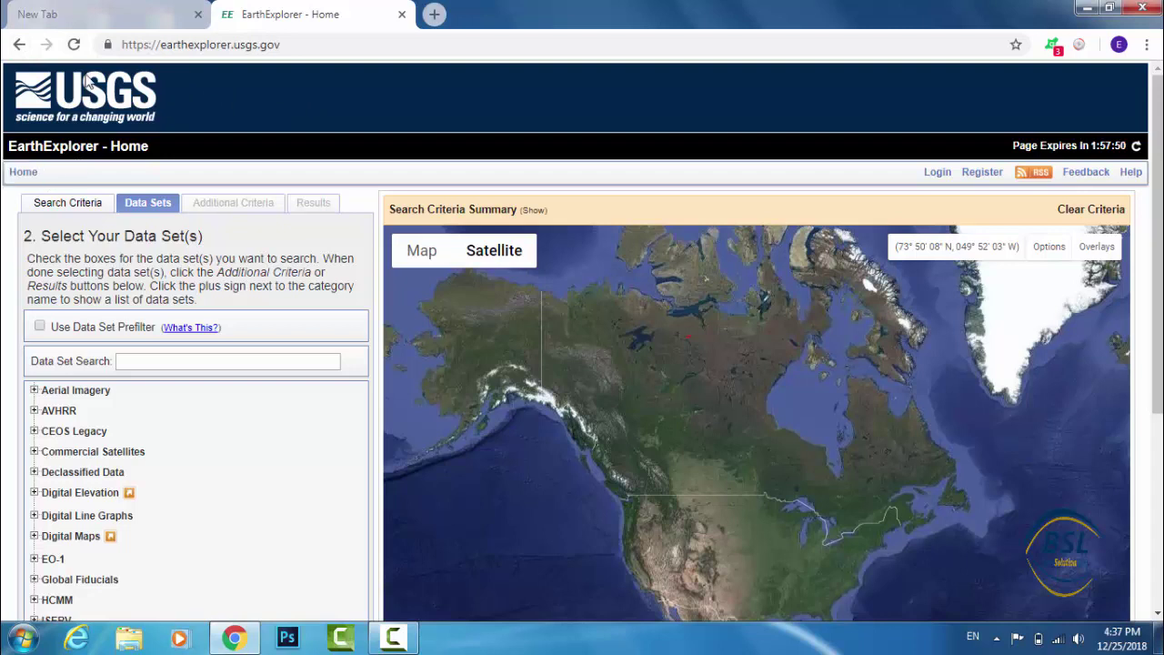
Search Google for 'Earth explore usgs' and open the EarthExplorer home page result.
{"action": "left_click", "coordinate": [84, 16]}
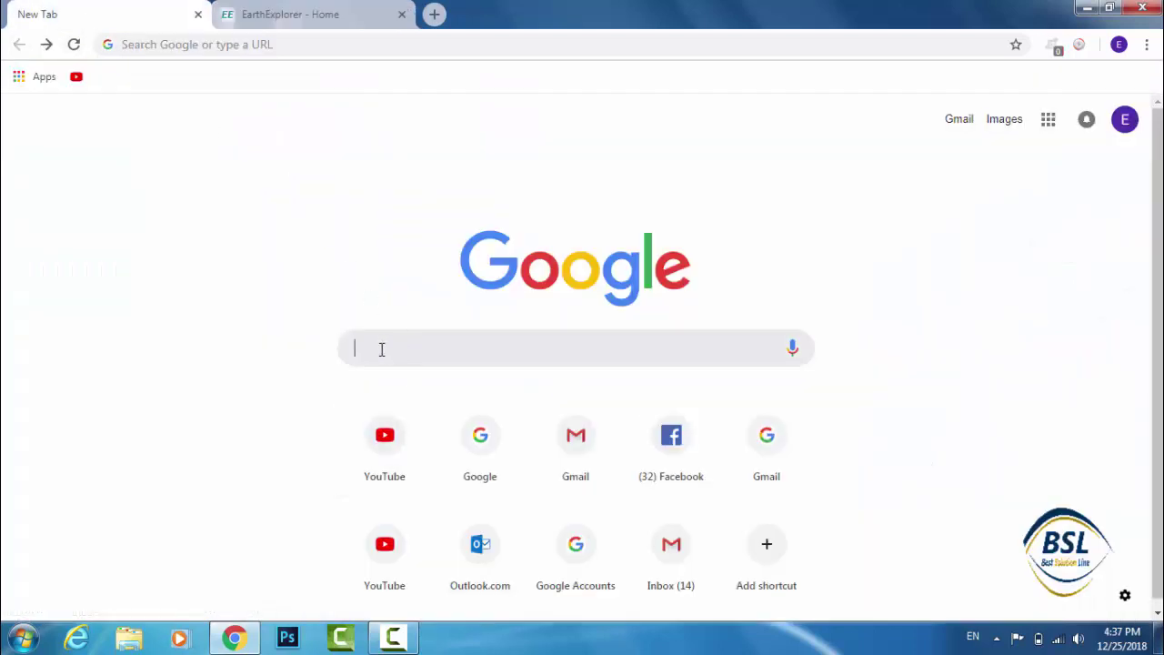
{"action": "type", "text": "Ea"}
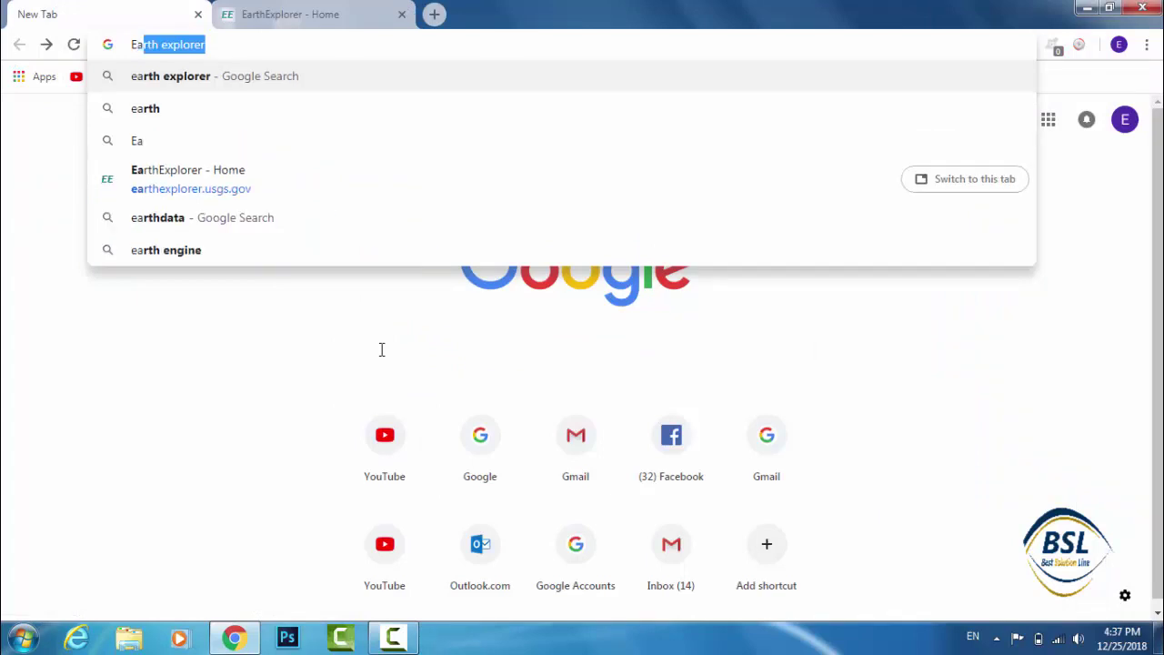
{"action": "type", "text": "rth "}
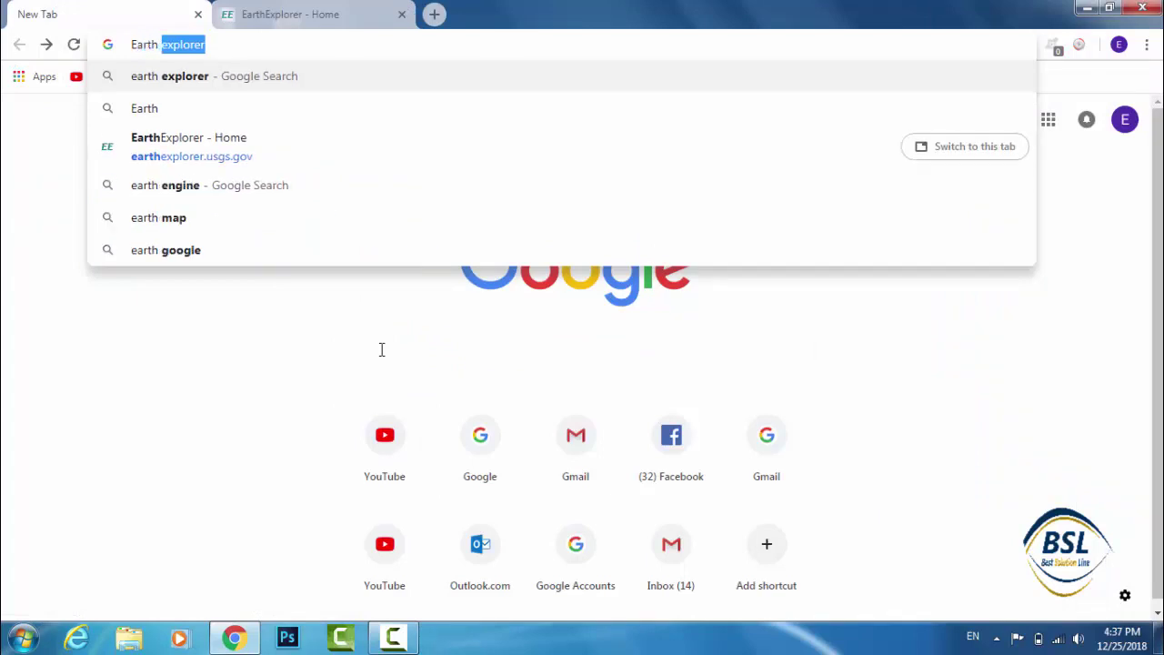
{"action": "type", "text": "explore"}
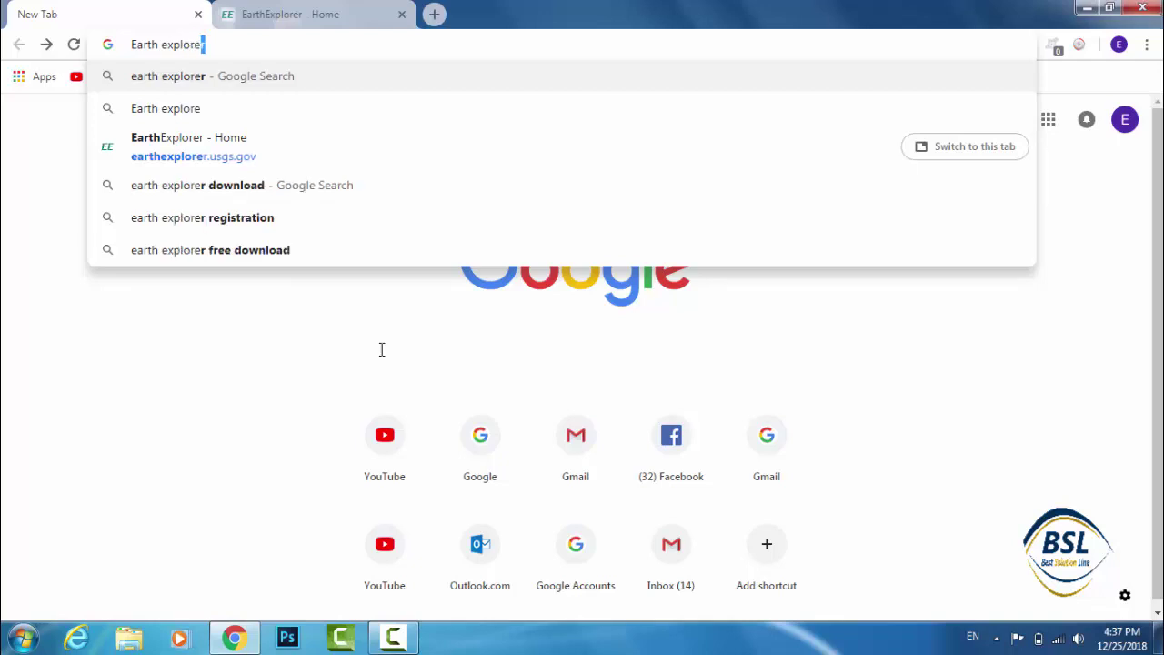
{"action": "type", "text": " us"}
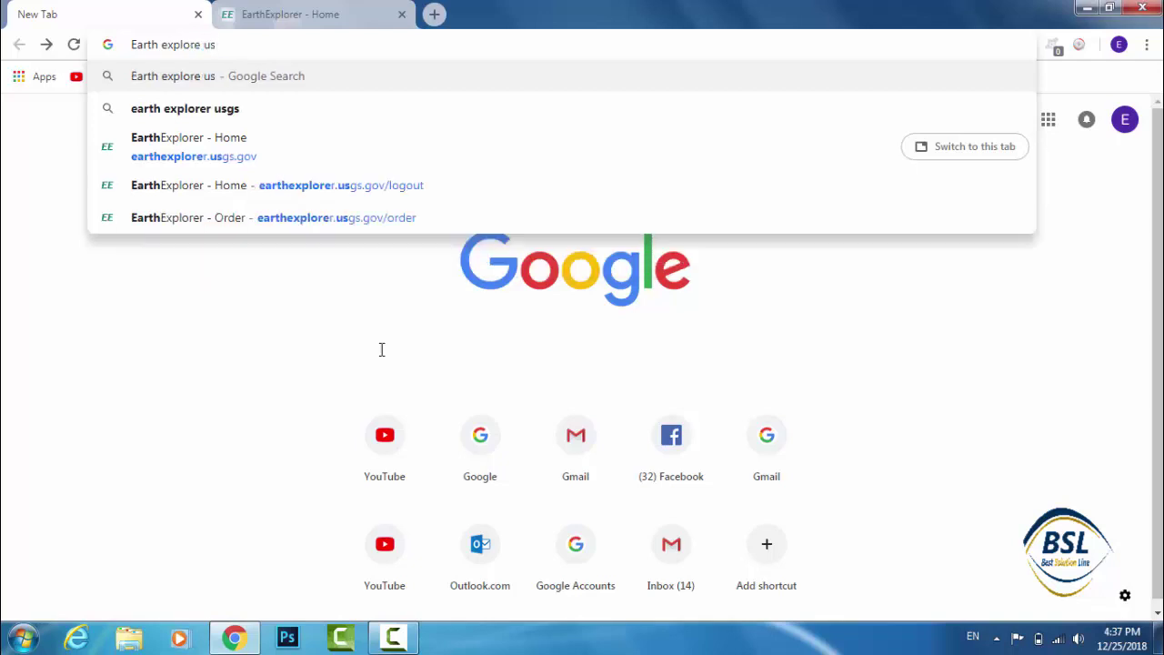
{"action": "type", "text": "gs"}
{"action": "key", "text": "Return"}
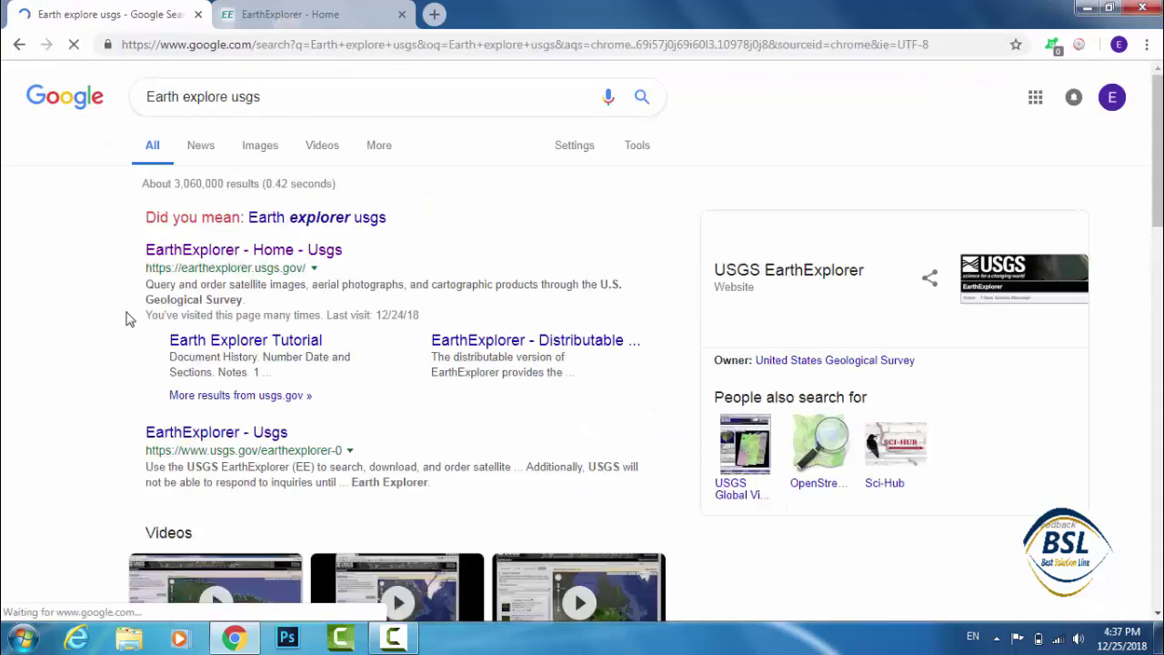
{"action": "left_click", "coordinate": [173, 258]}
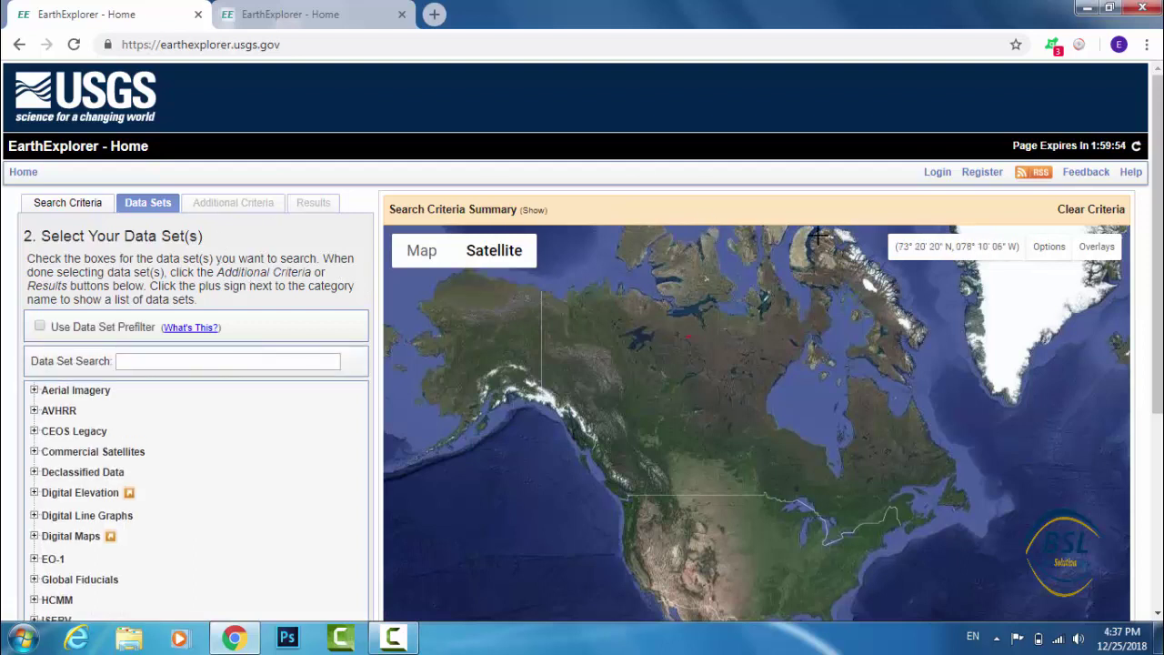
Start a new ERS account registration and enter the chosen username.
{"action": "left_click", "coordinate": [982, 181]}
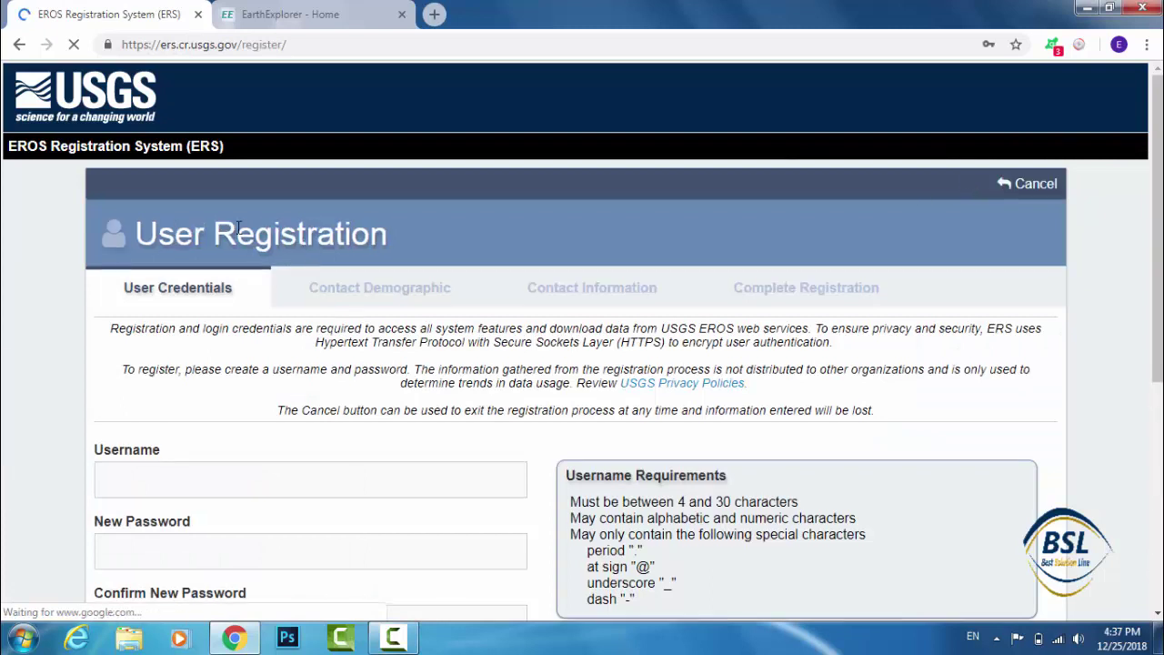
{"action": "scroll", "coordinate": [215, 395], "scroll_direction": "down", "scroll_amount": 1}
{"action": "left_click", "coordinate": [214, 395]}
{"action": "type", "text": "BestSolutio"}
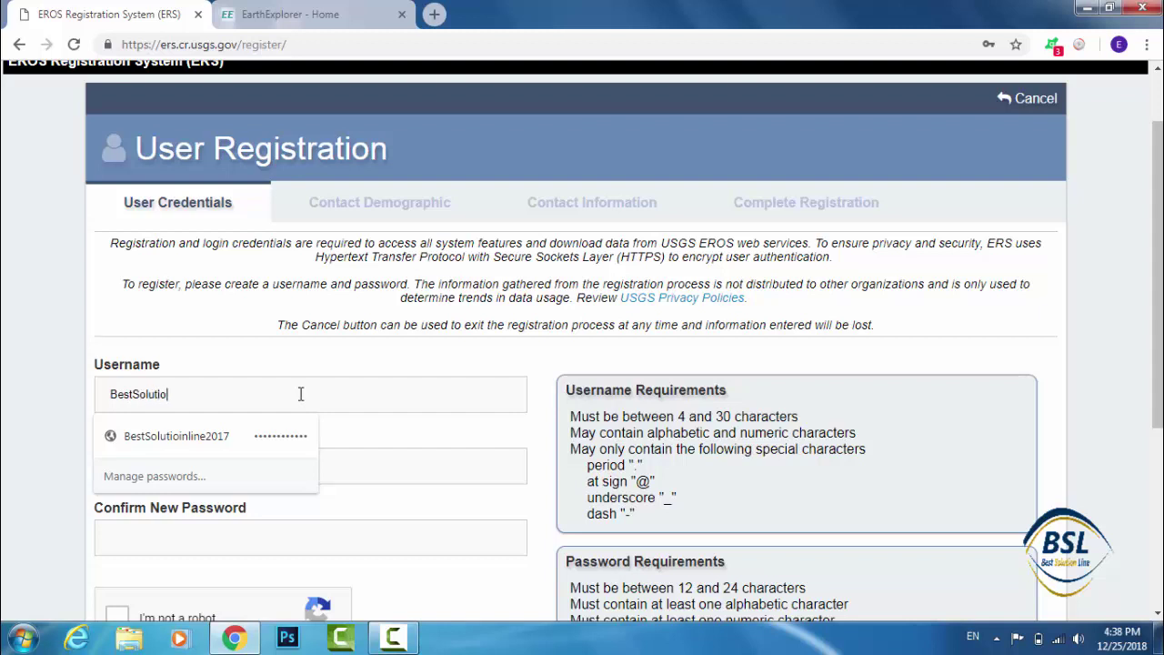
{"action": "type", "text": "n"}
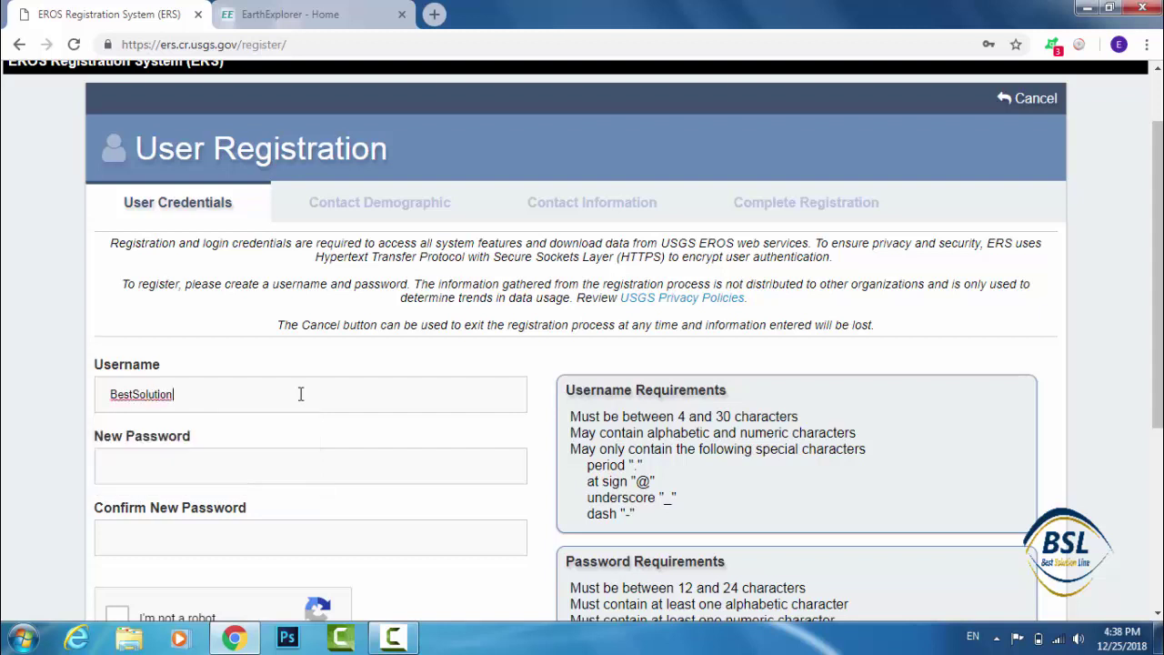
{"action": "type", "text": "line2017"}
Enter the new password and the matching password confirmation.
{"action": "left_click", "coordinate": [160, 466]}
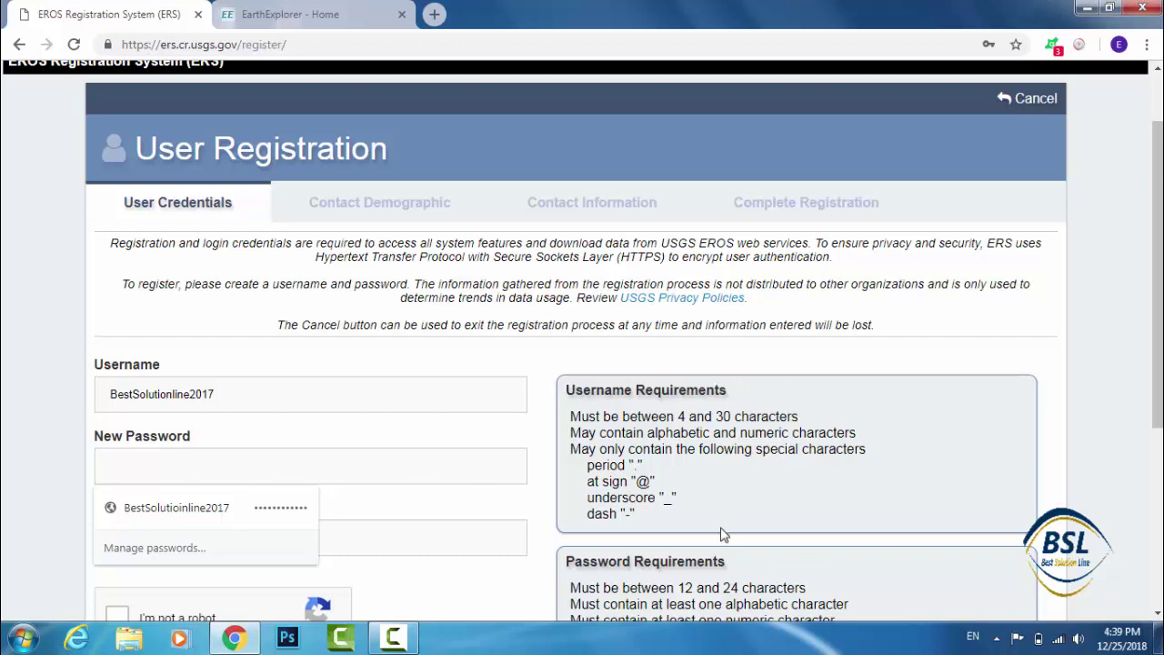
{"action": "scroll", "coordinate": [727, 533], "scroll_direction": "down", "scroll_amount": 2}
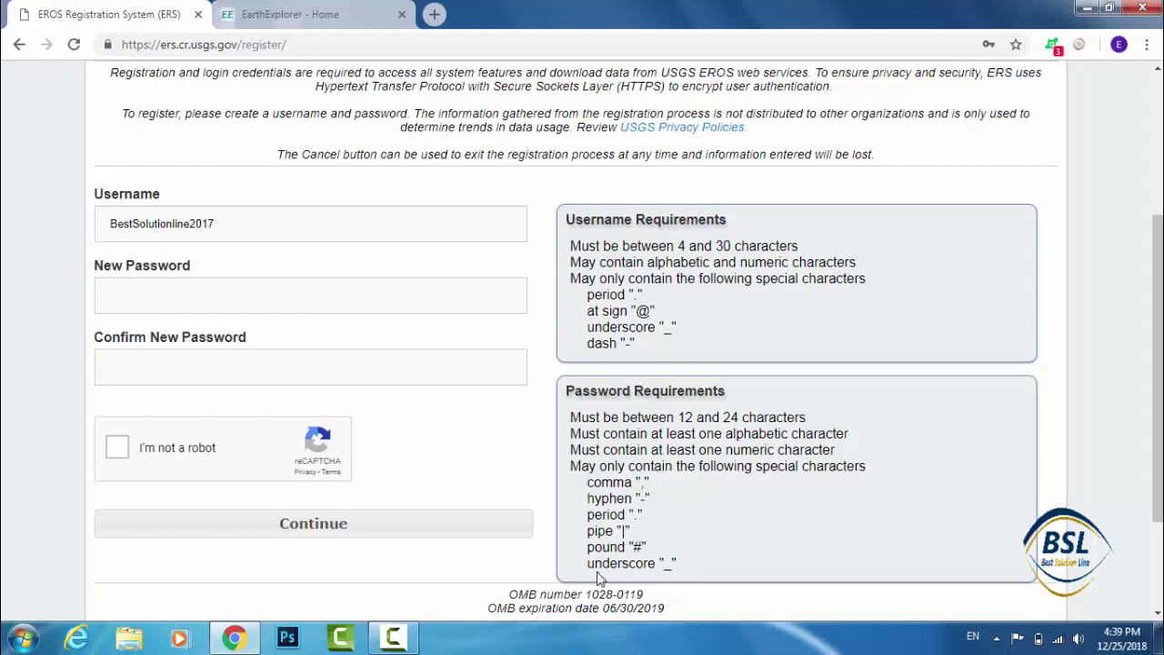
{"action": "left_click", "coordinate": [127, 291]}
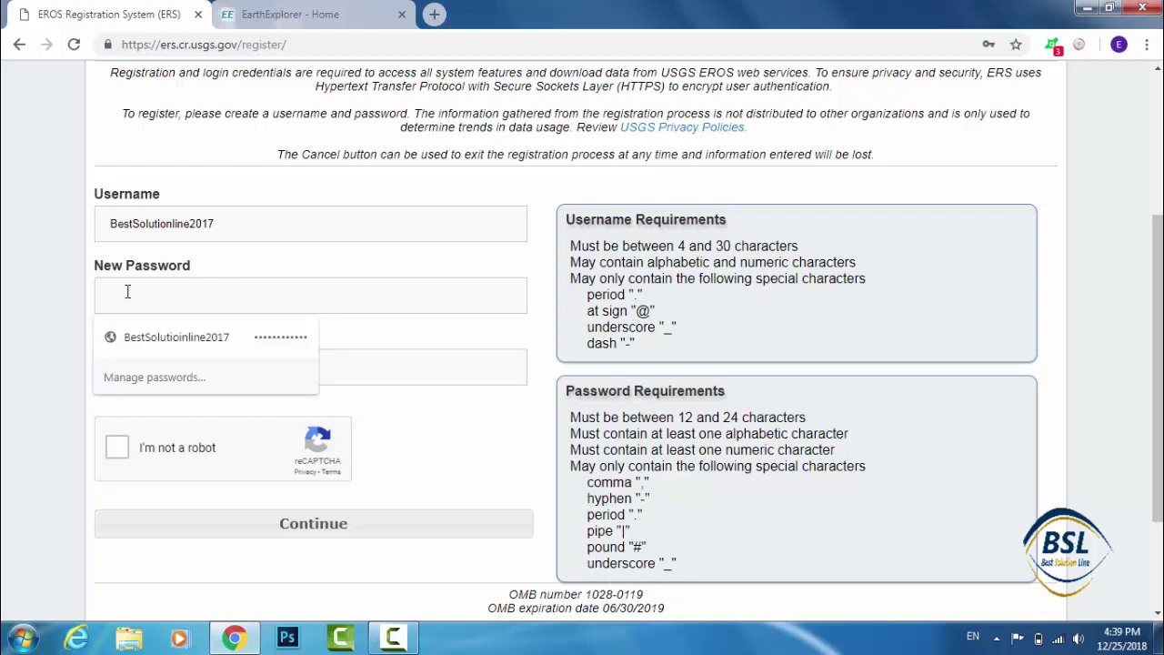
{"action": "type", "text": "B"}
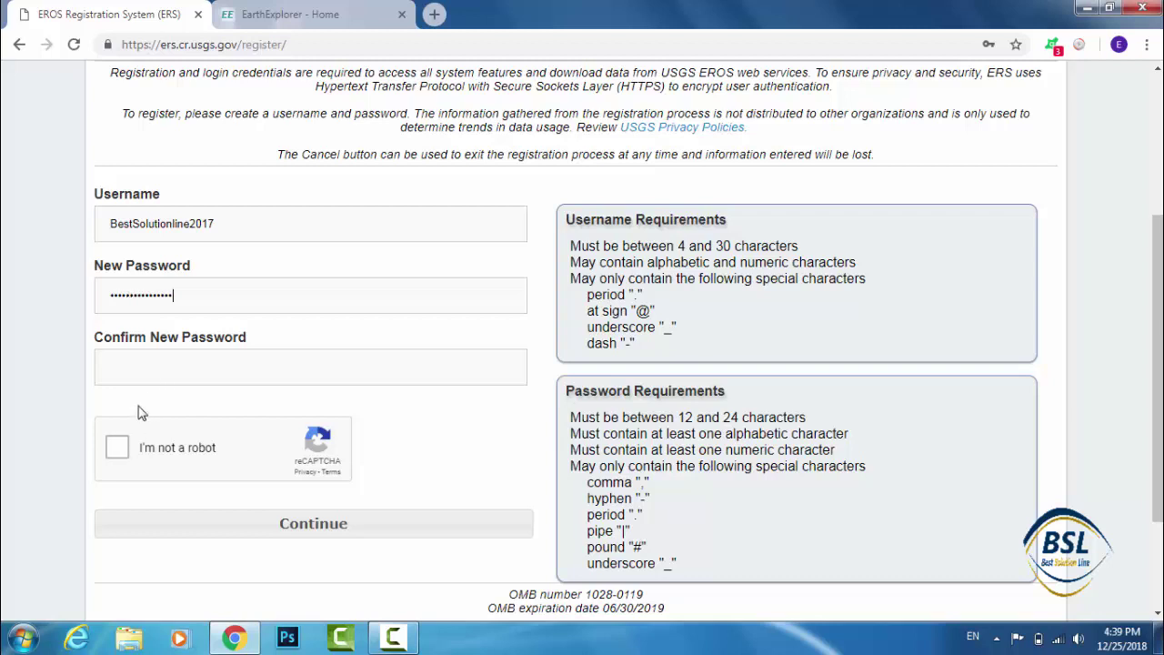
{"action": "left_click", "coordinate": [140, 367]}
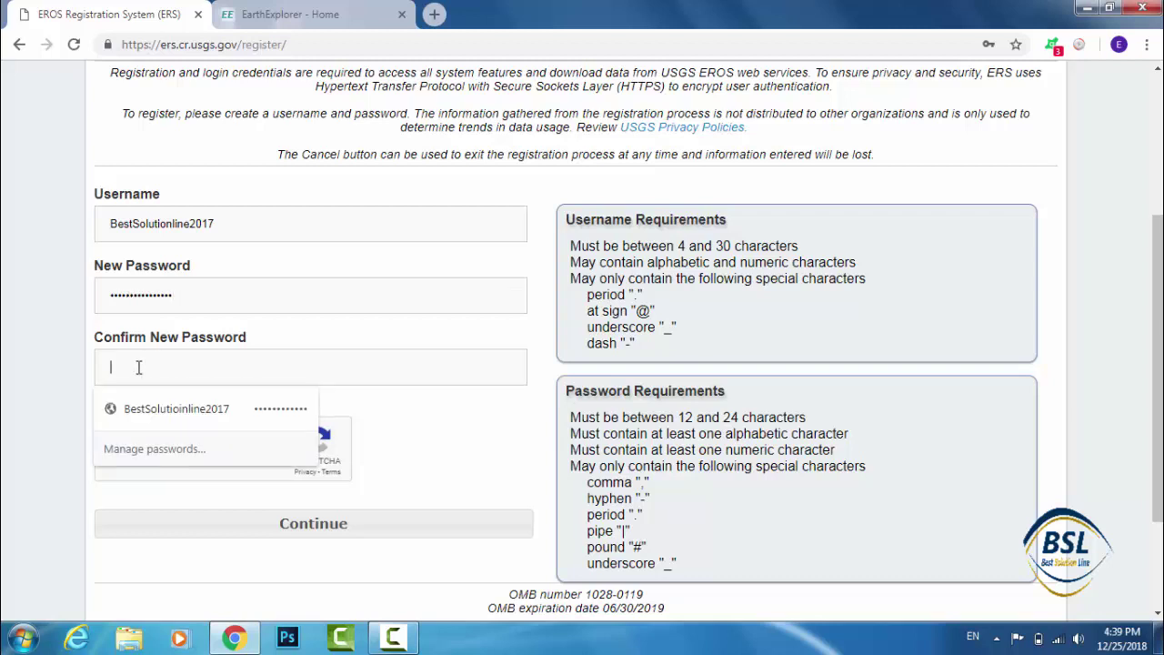
{"action": "type", "text": "B"}
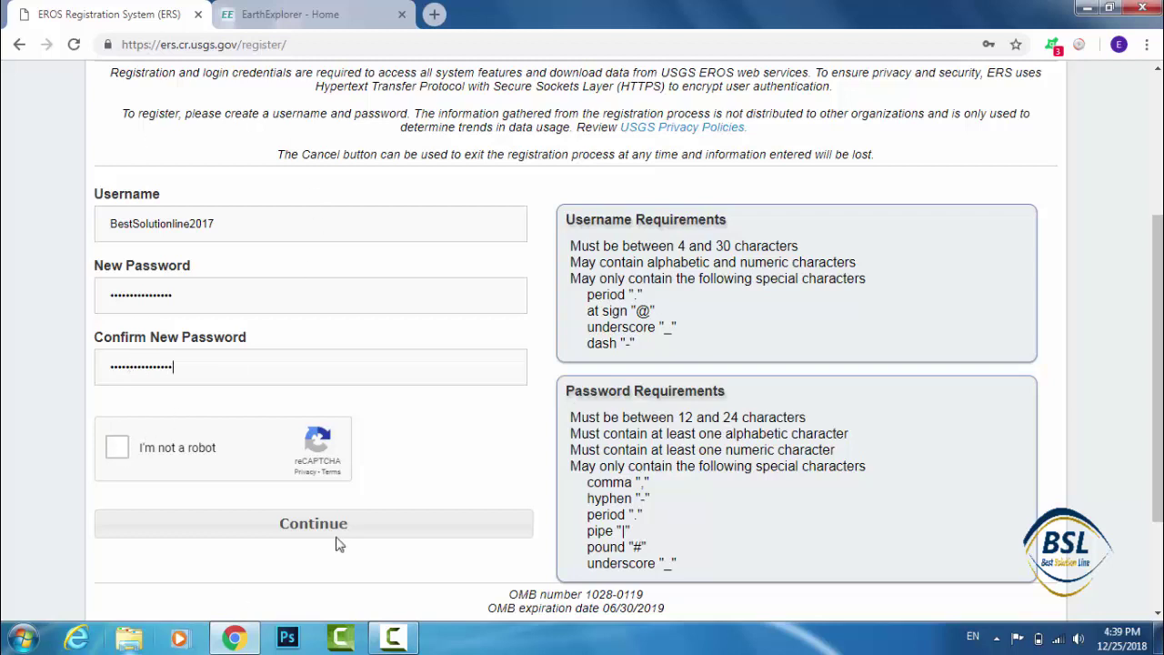
Pass the reCAPTCHA by selecting every crosswalk image, then submit the credentials step.
{"action": "left_click", "coordinate": [117, 450]}
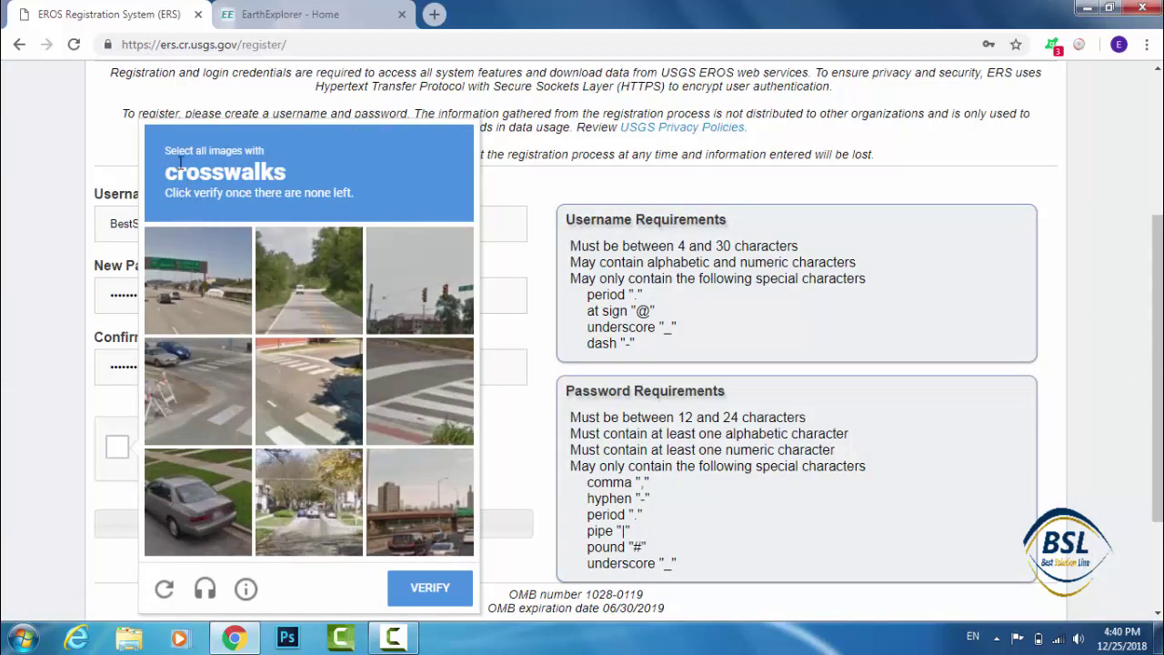
{"action": "left_click", "coordinate": [177, 381]}
{"action": "left_click", "coordinate": [310, 385]}
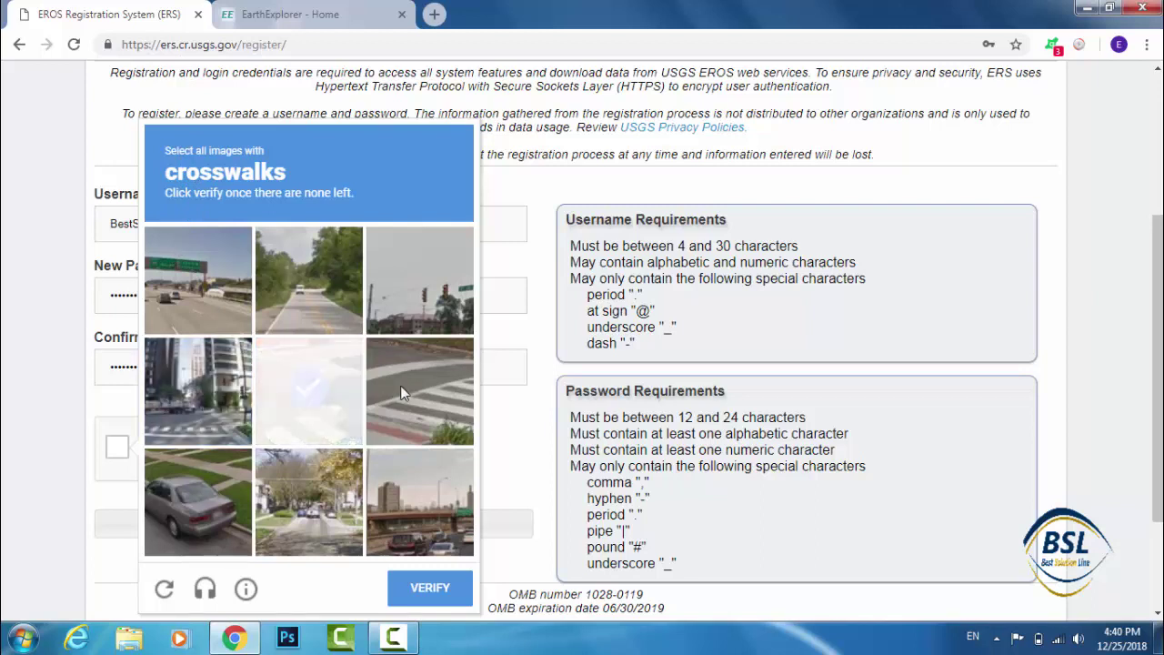
{"action": "left_click", "coordinate": [400, 385]}
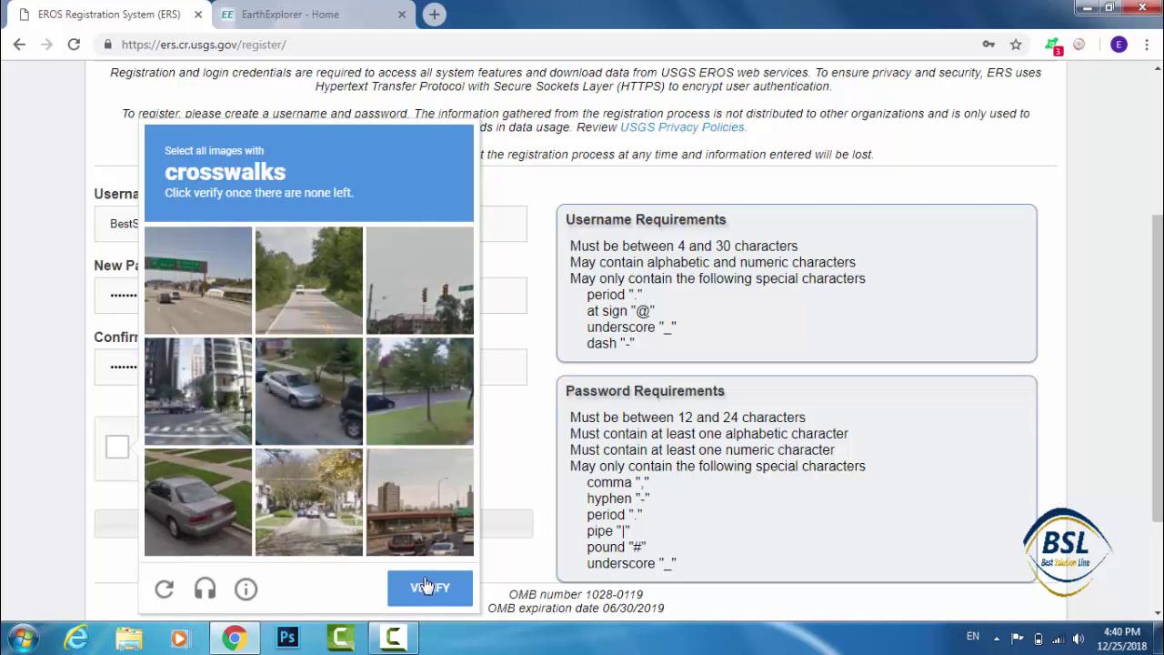
{"action": "left_click", "coordinate": [189, 405]}
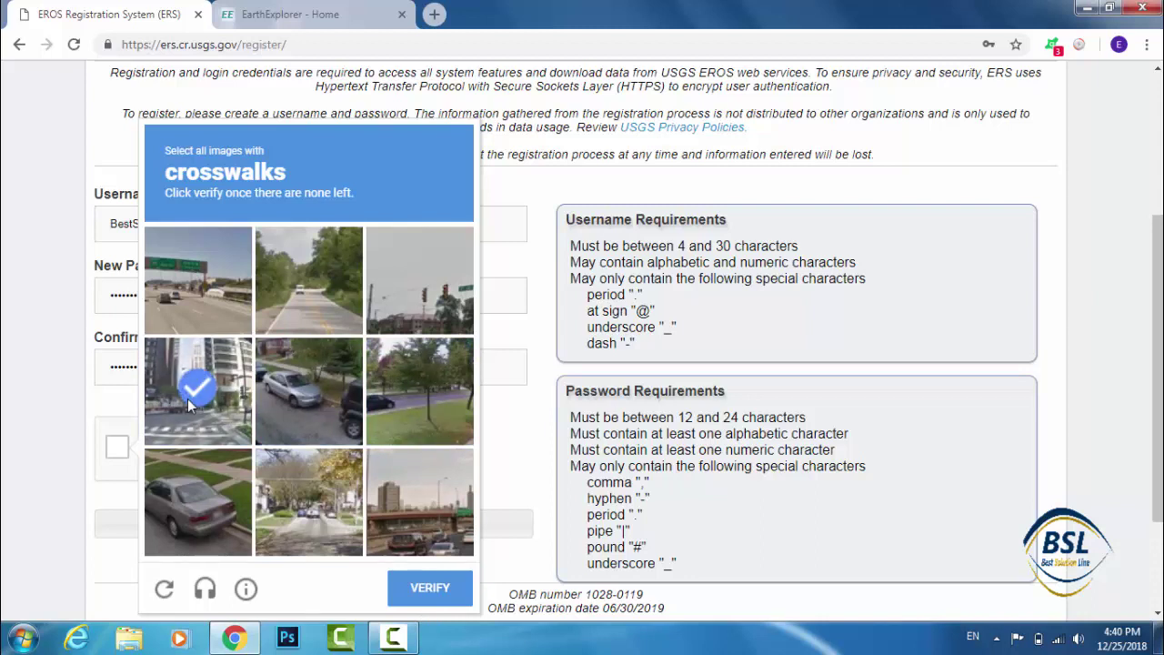
{"action": "left_click", "coordinate": [414, 582]}
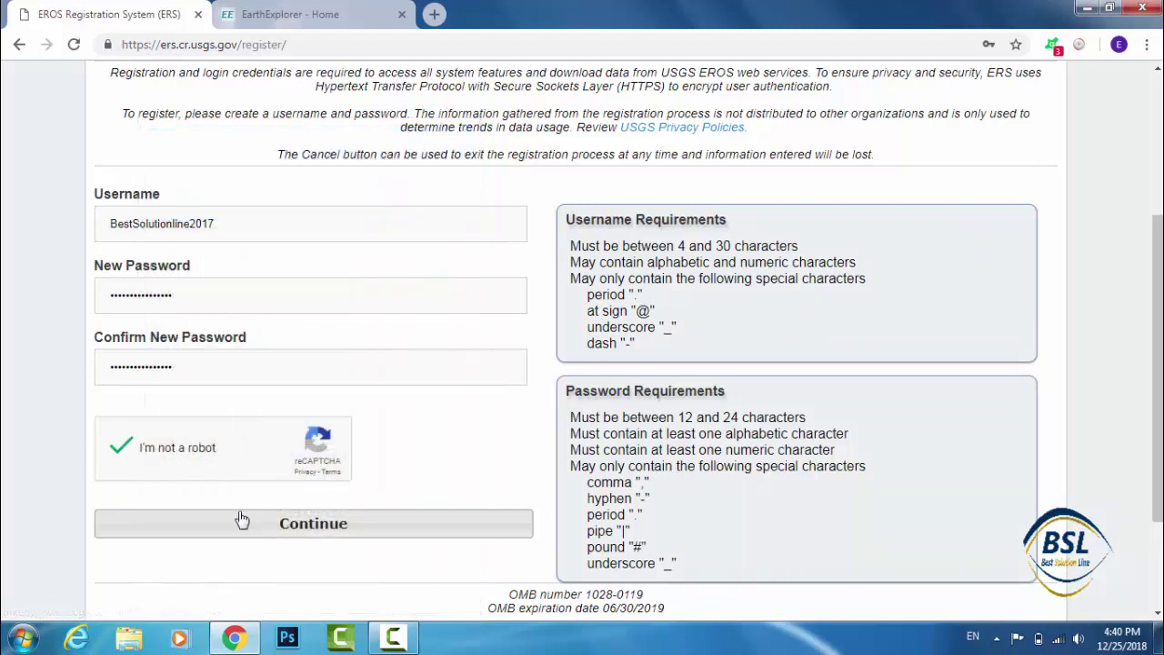
{"action": "left_click", "coordinate": [340, 534]}
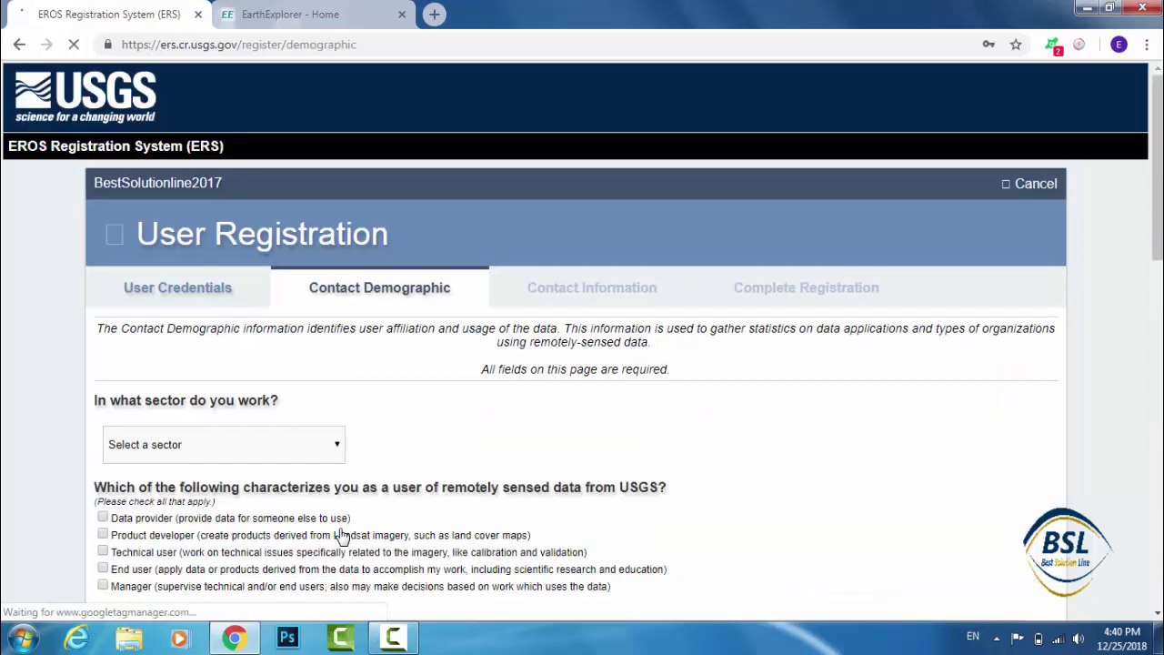
Dismiss the save-password prompt, set sector to Academic Institution, and check End user.
{"action": "scroll", "coordinate": [307, 367], "scroll_direction": "down", "scroll_amount": 1}
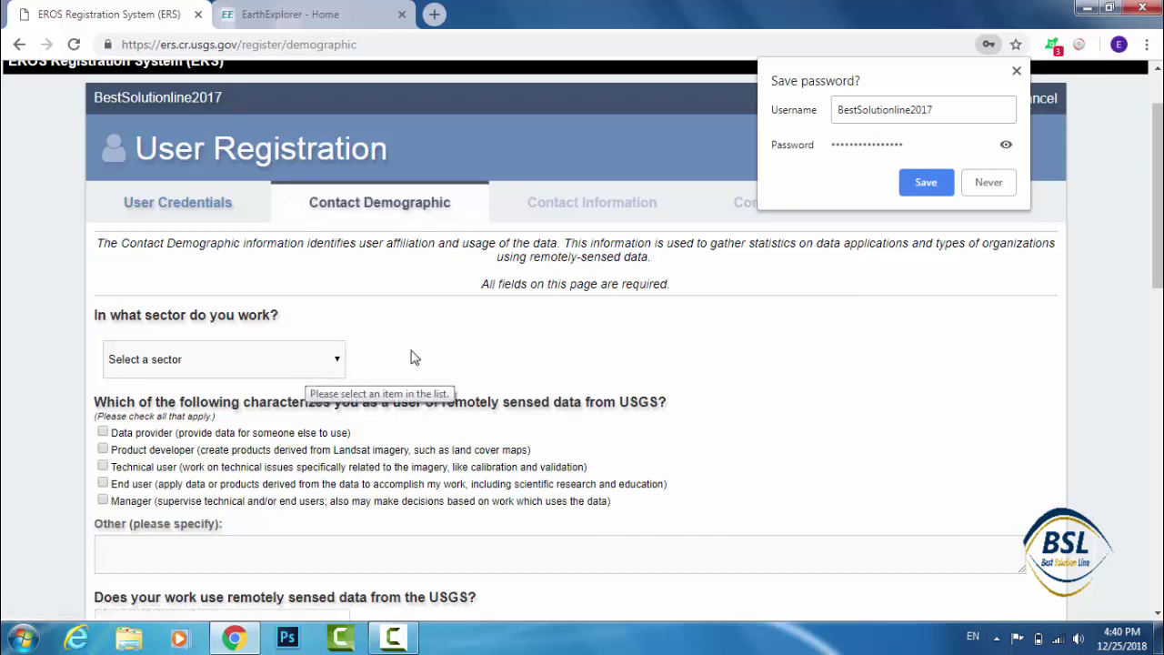
{"action": "left_click", "coordinate": [1016, 73]}
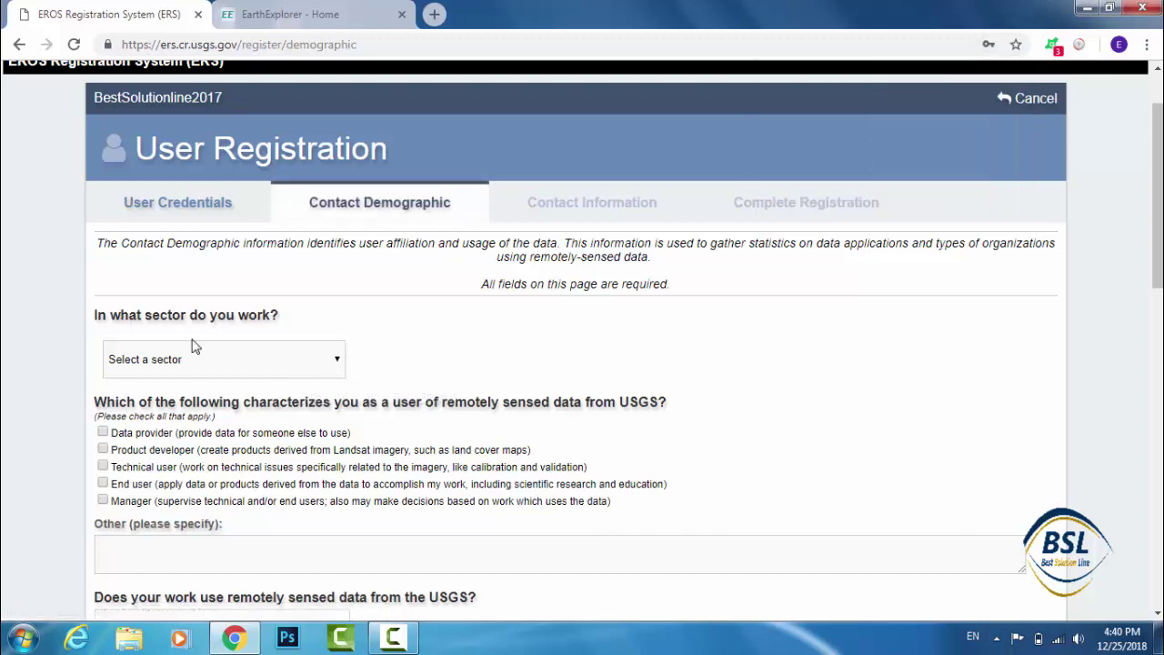
{"action": "left_click", "coordinate": [332, 363]}
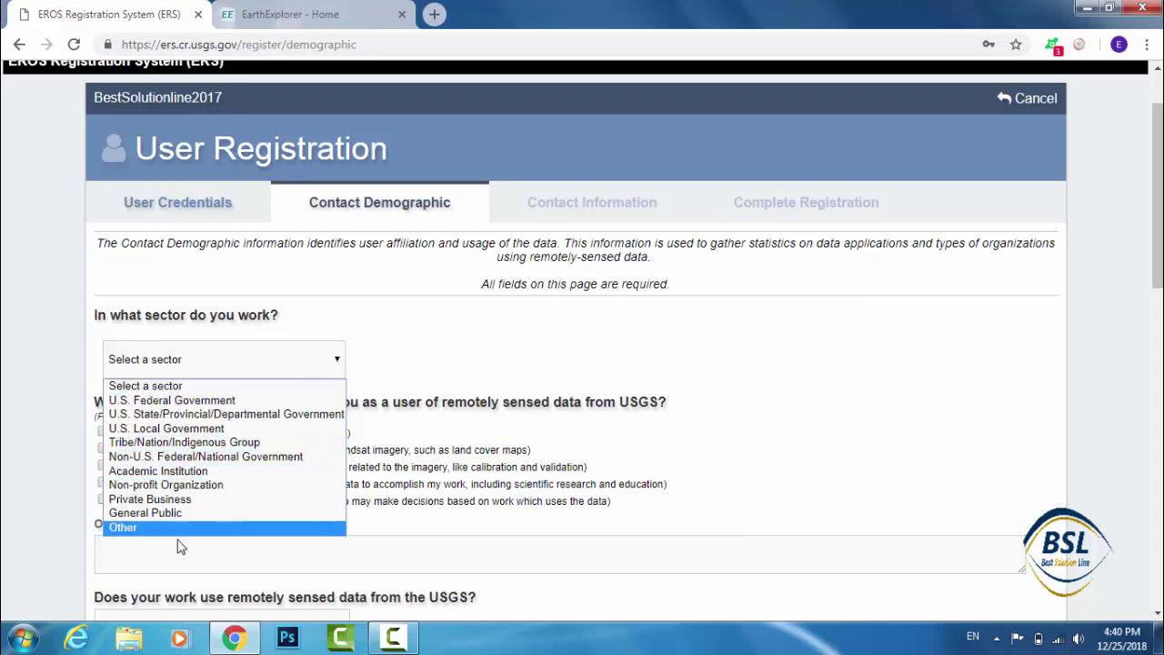
{"action": "left_click", "coordinate": [170, 471]}
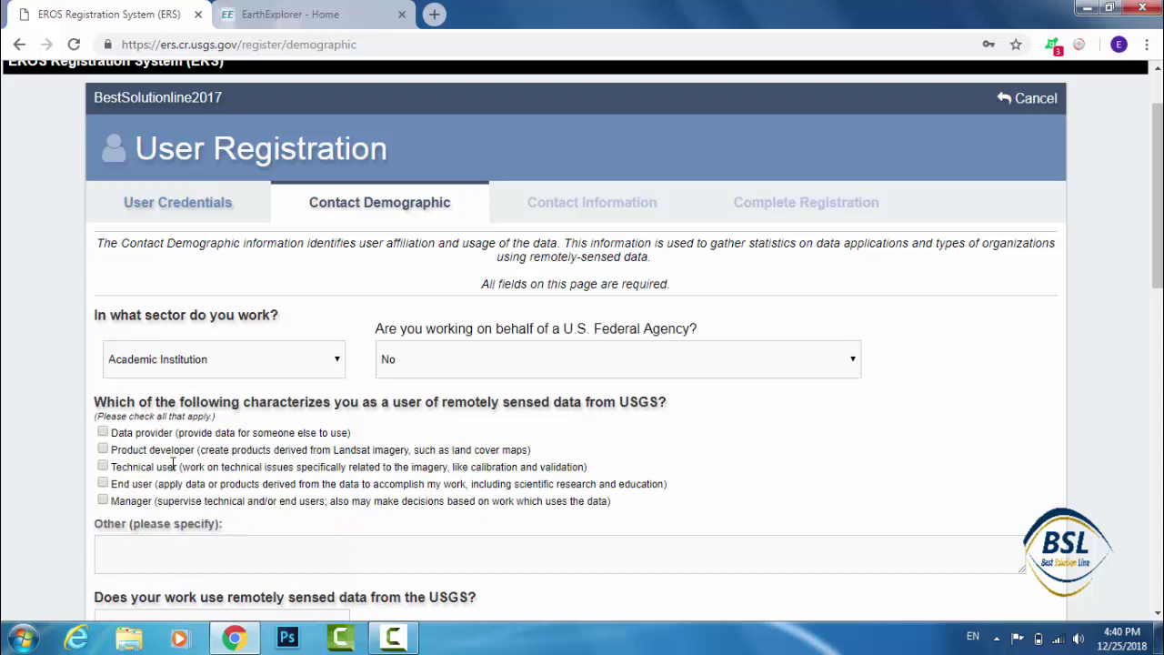
{"action": "scroll", "coordinate": [181, 414], "scroll_direction": "down", "scroll_amount": 1}
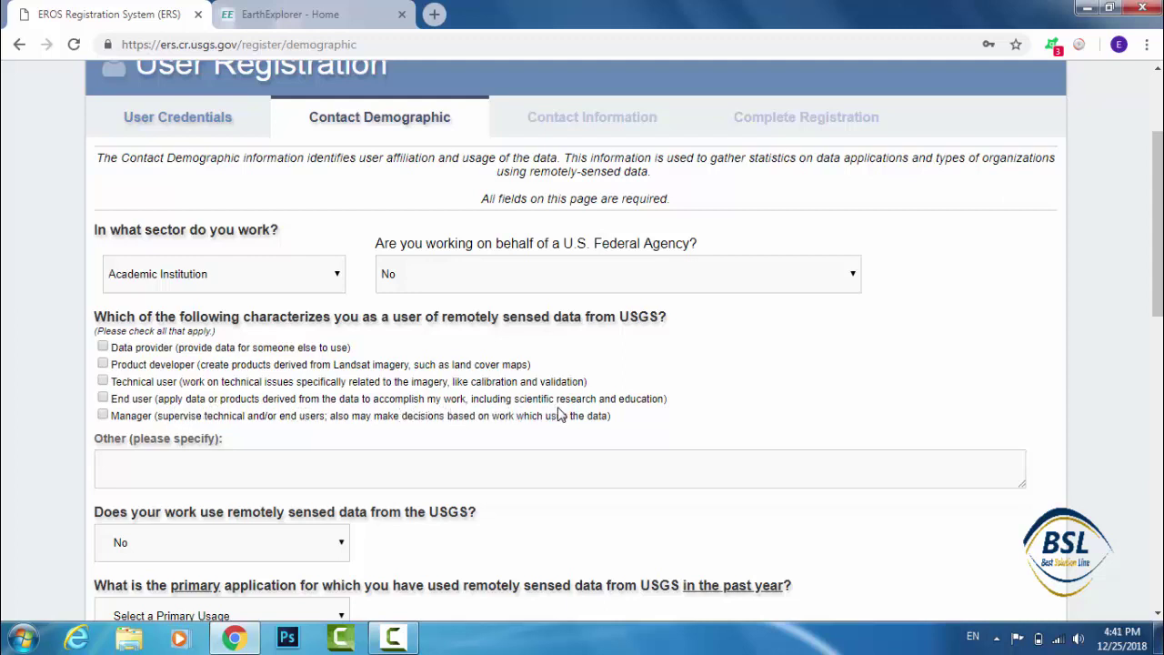
{"action": "left_click", "coordinate": [104, 401]}
{"action": "scroll", "coordinate": [150, 391], "scroll_direction": "down", "scroll_amount": 2}
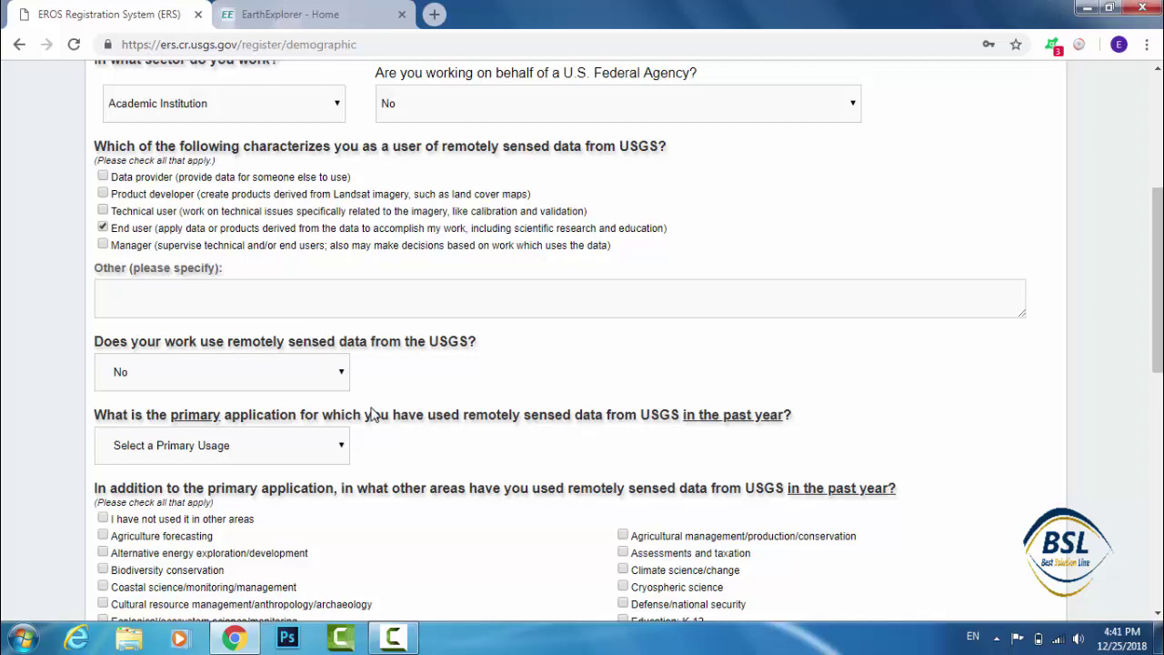
{"action": "scroll", "coordinate": [338, 375], "scroll_direction": "down", "scroll_amount": 1}
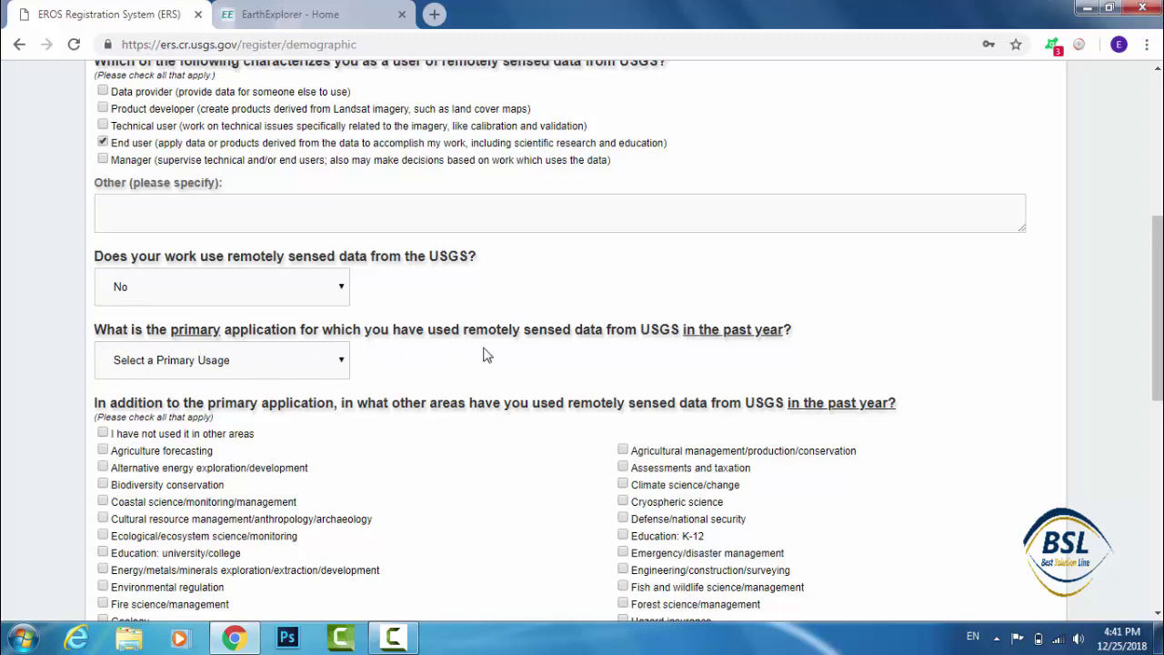
Set the primary application to Environmental regulation.
{"action": "left_click", "coordinate": [343, 366]}
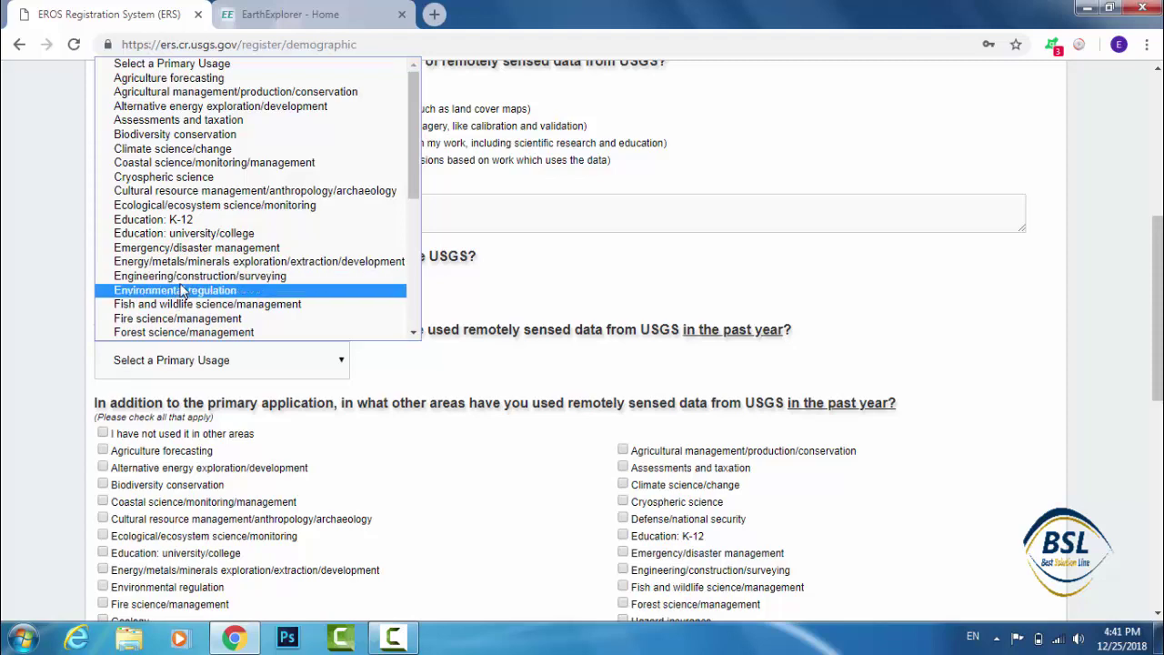
{"action": "left_click", "coordinate": [182, 291]}
{"action": "scroll", "coordinate": [187, 300], "scroll_direction": "down", "scroll_amount": 2}
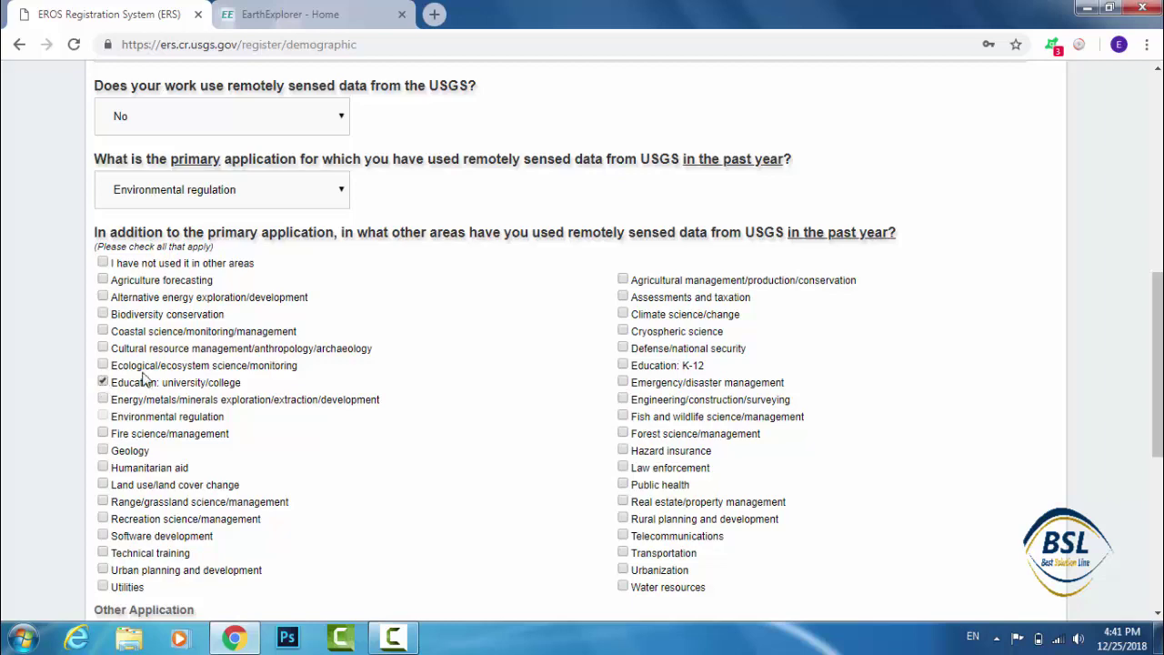
{"action": "scroll", "coordinate": [145, 380], "scroll_direction": "down", "scroll_amount": 2}
{"action": "scroll", "coordinate": [145, 380], "scroll_direction": "down", "scroll_amount": 1}
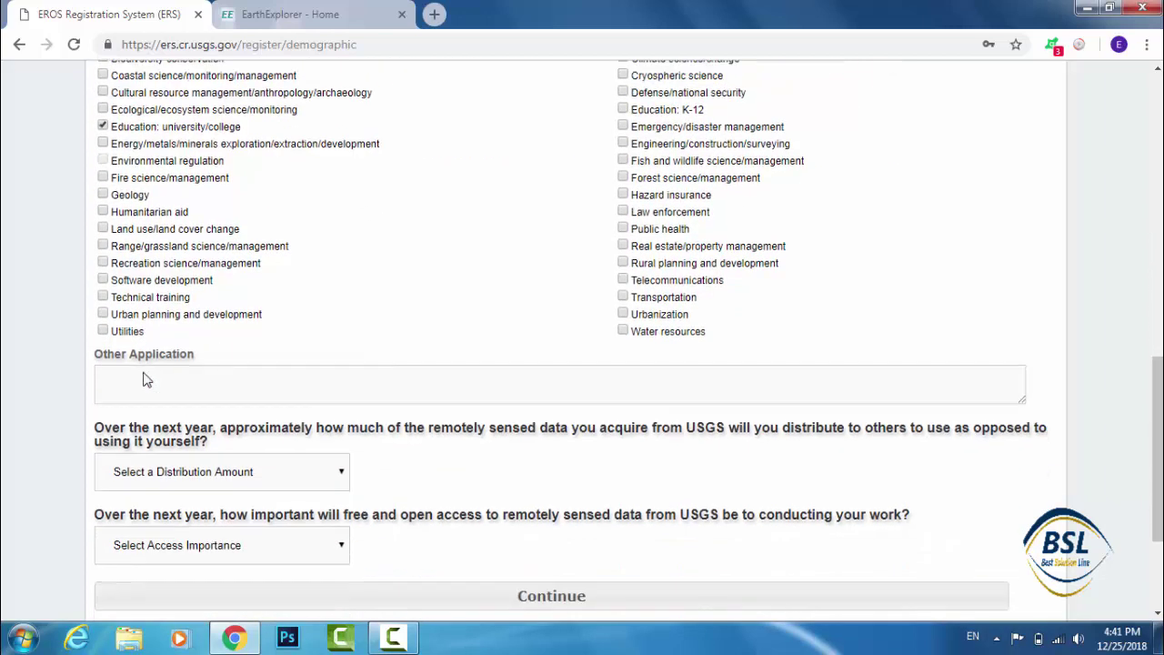
{"action": "scroll", "coordinate": [146, 381], "scroll_direction": "down", "scroll_amount": 1}
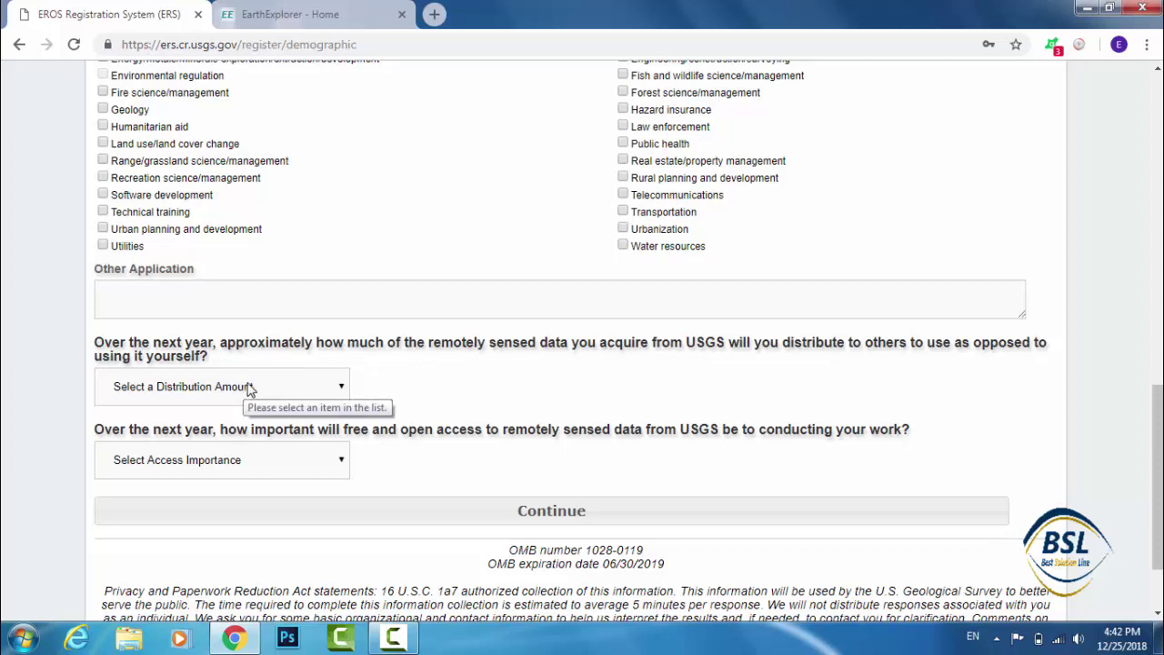
Answer None of the data for distribution and Very Important for open access, then continue.
{"action": "left_click", "coordinate": [336, 386]}
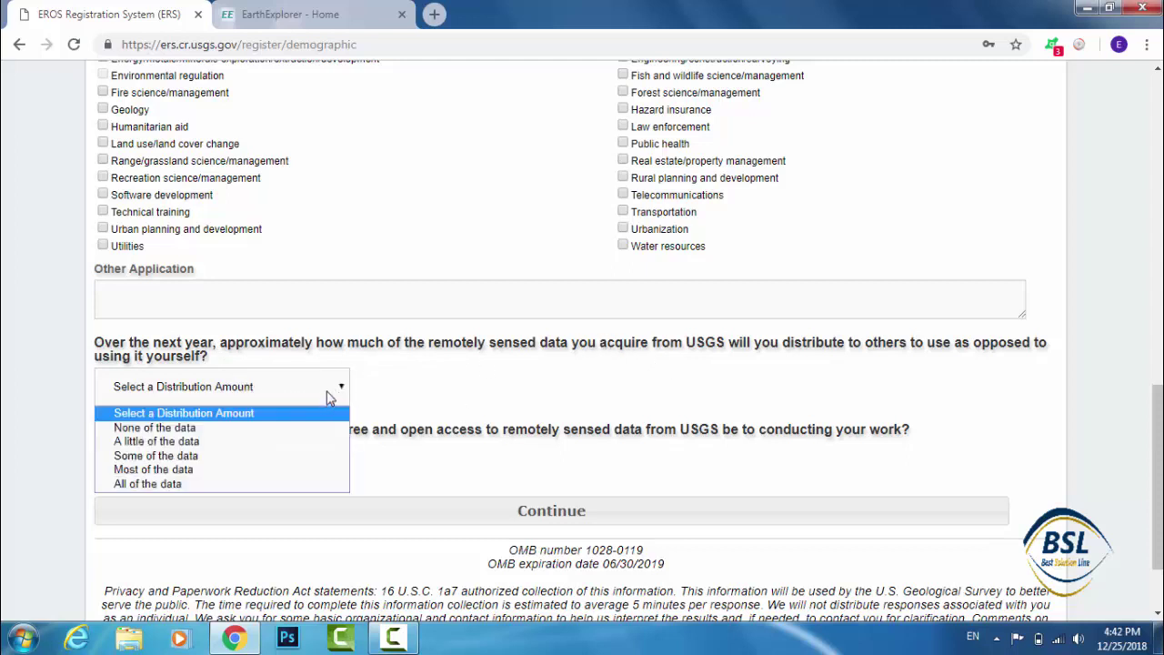
{"action": "left_click", "coordinate": [333, 388]}
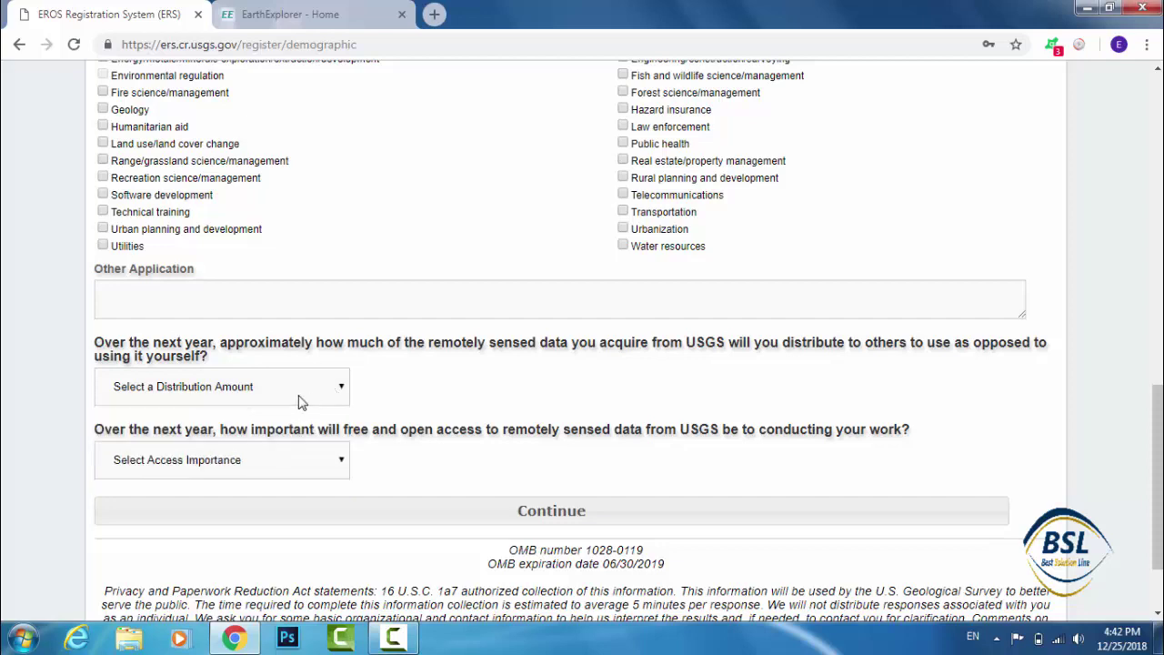
{"action": "scroll", "coordinate": [299, 400], "scroll_direction": "down", "scroll_amount": 1}
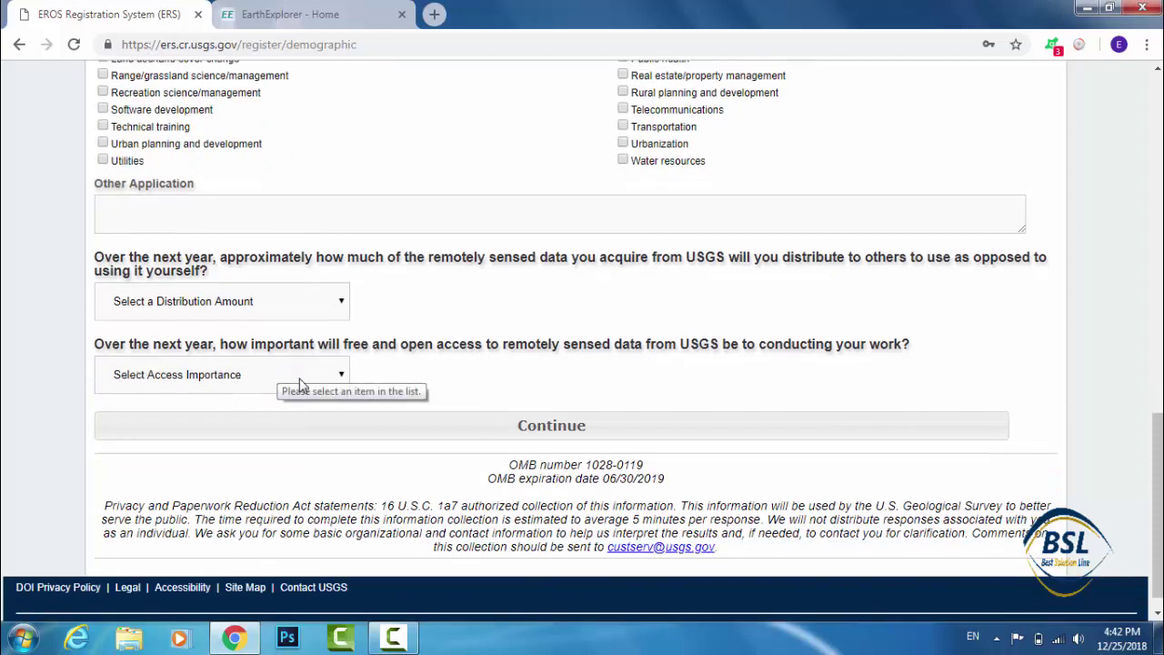
{"action": "left_click", "coordinate": [320, 314]}
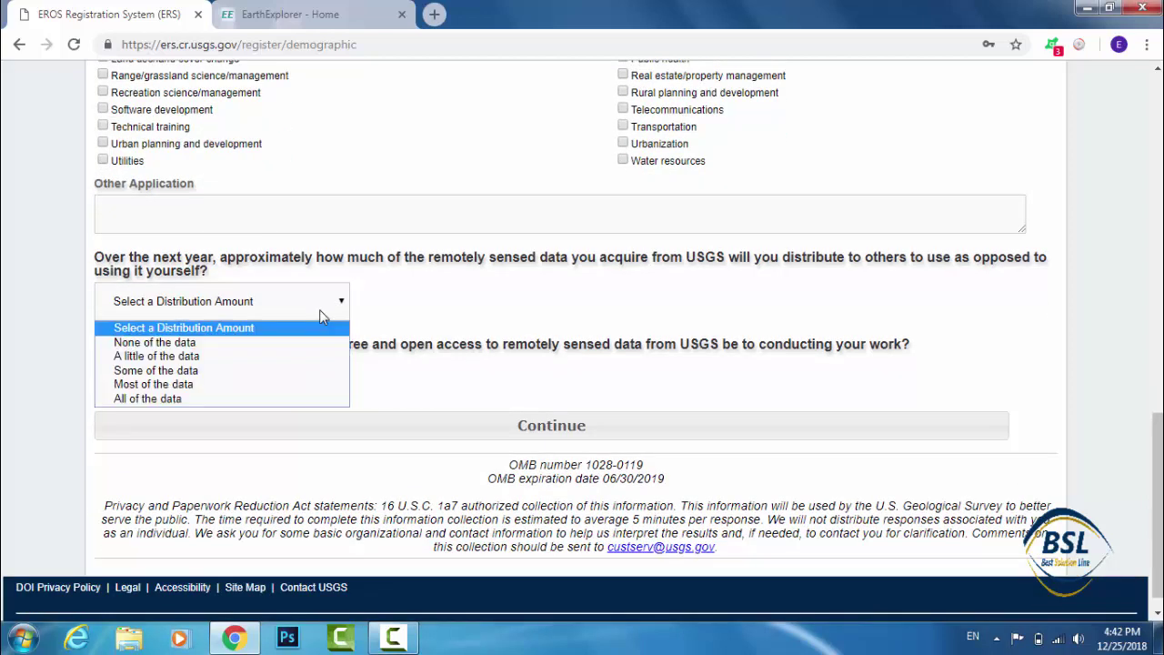
{"action": "left_click", "coordinate": [239, 342]}
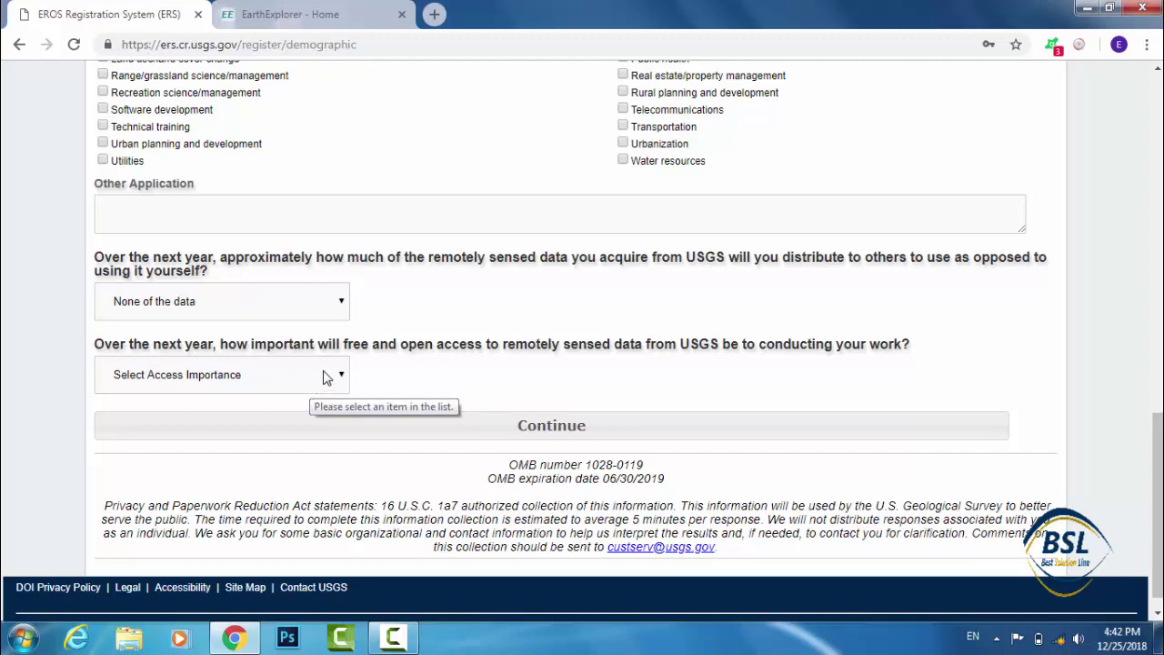
{"action": "left_click", "coordinate": [328, 377]}
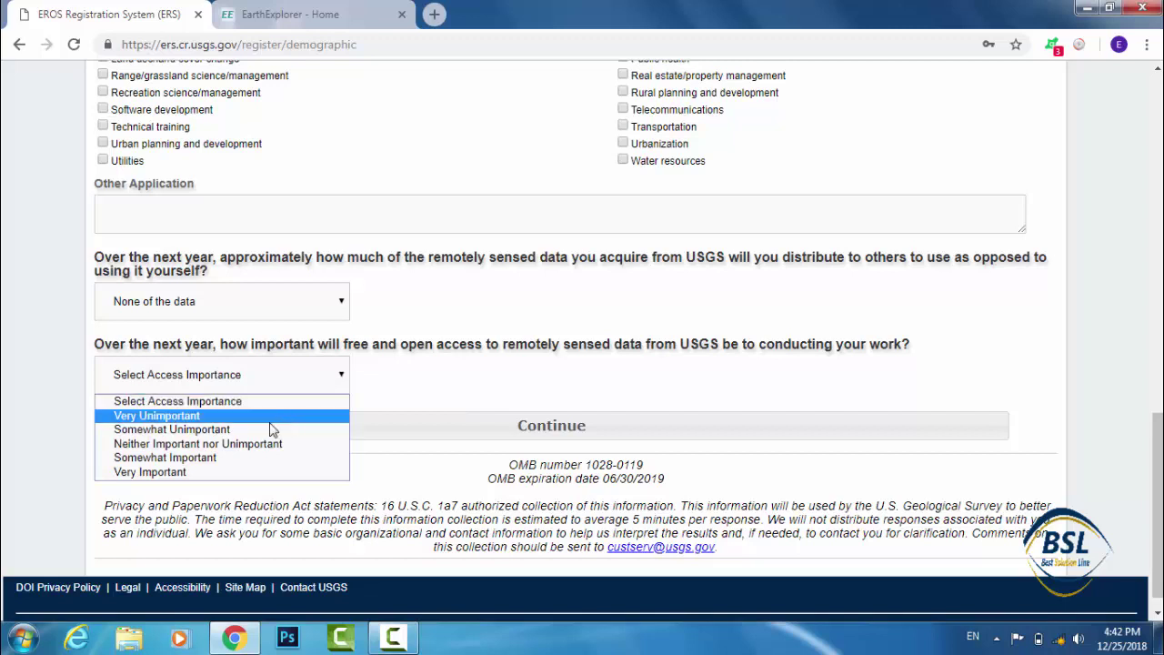
{"action": "left_click", "coordinate": [206, 470]}
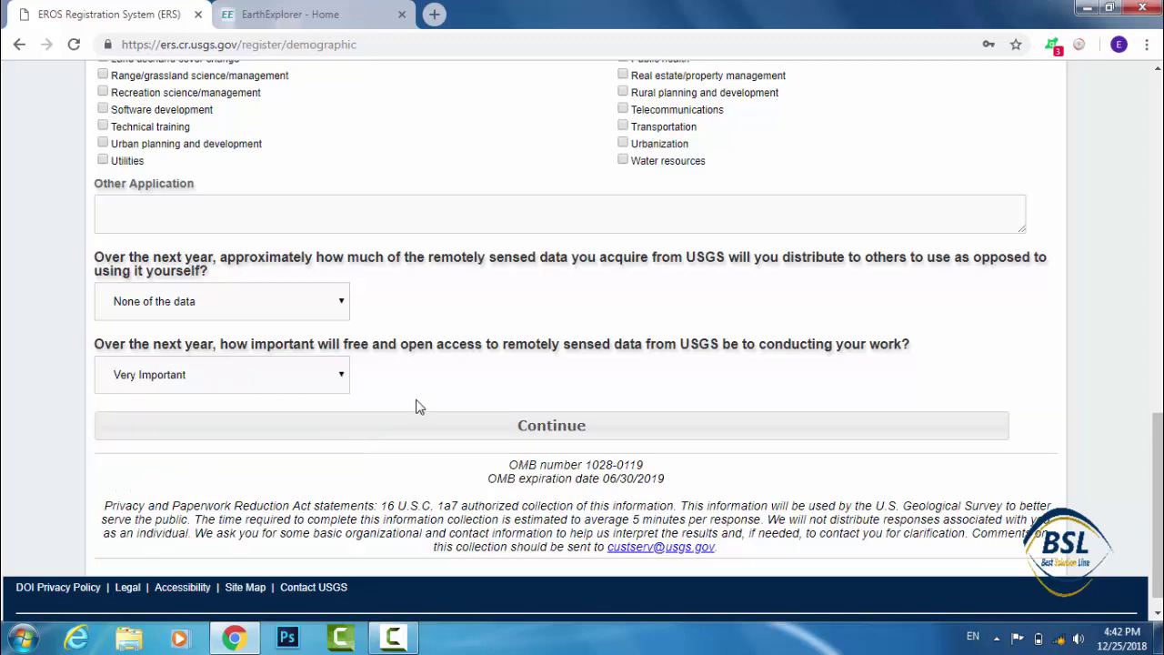
{"action": "left_click", "coordinate": [559, 431]}
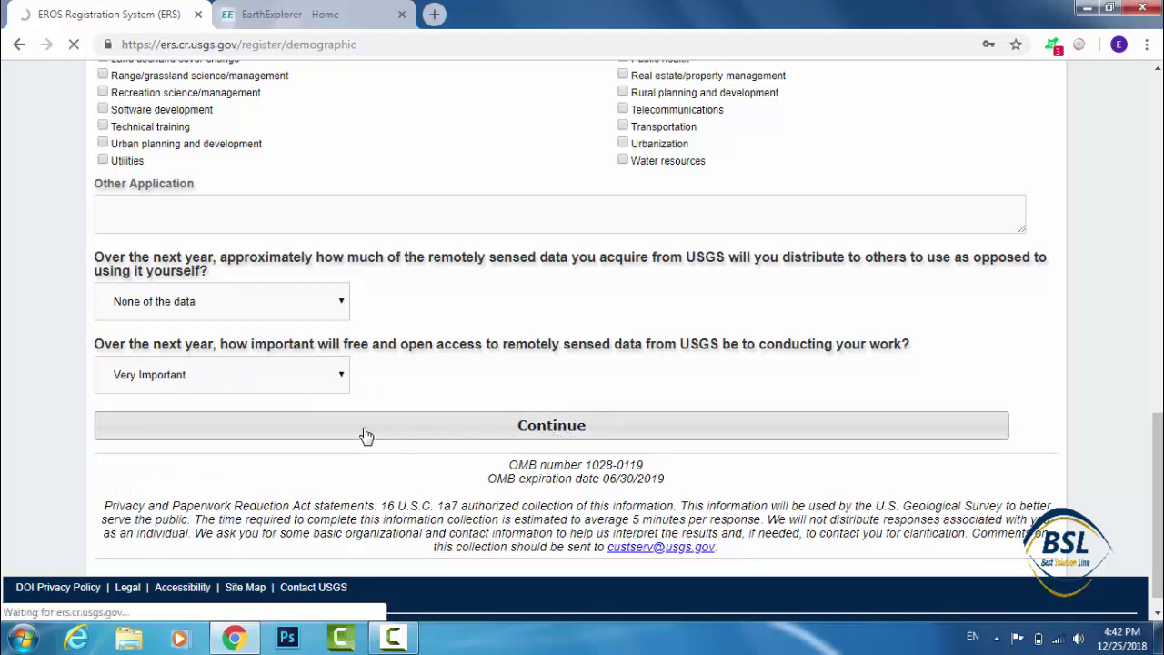
Enter the contact's first and last name.
{"action": "scroll", "coordinate": [305, 386], "scroll_direction": "down", "scroll_amount": 1}
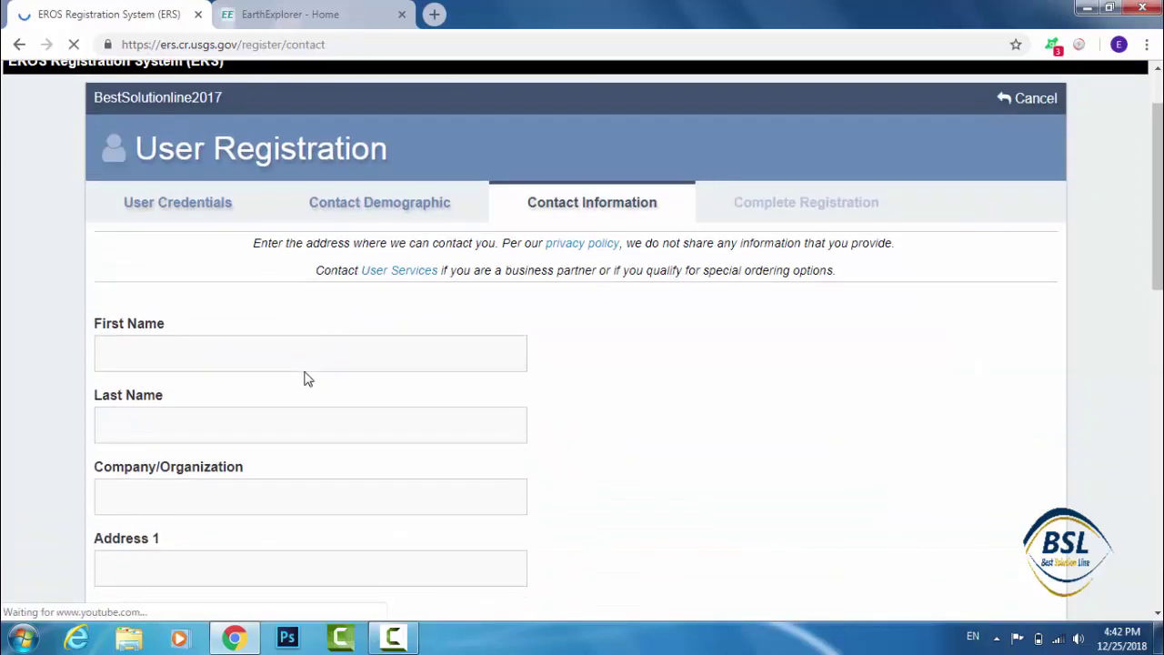
{"action": "scroll", "coordinate": [252, 468], "scroll_direction": "down", "scroll_amount": 2}
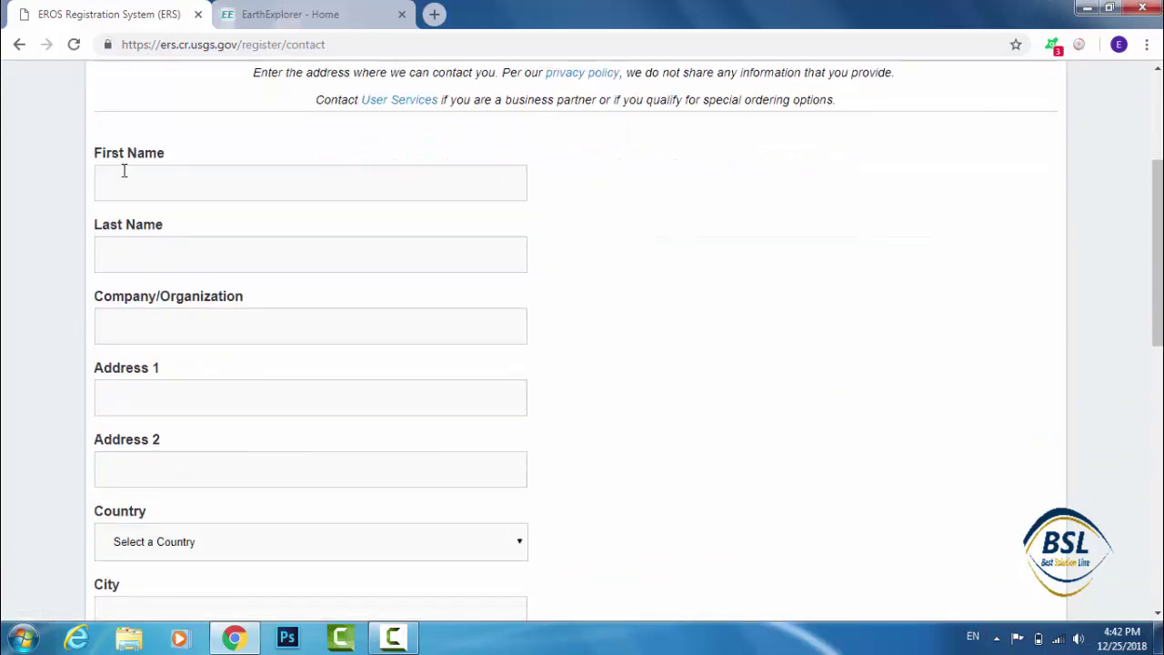
{"action": "left_click", "coordinate": [145, 187]}
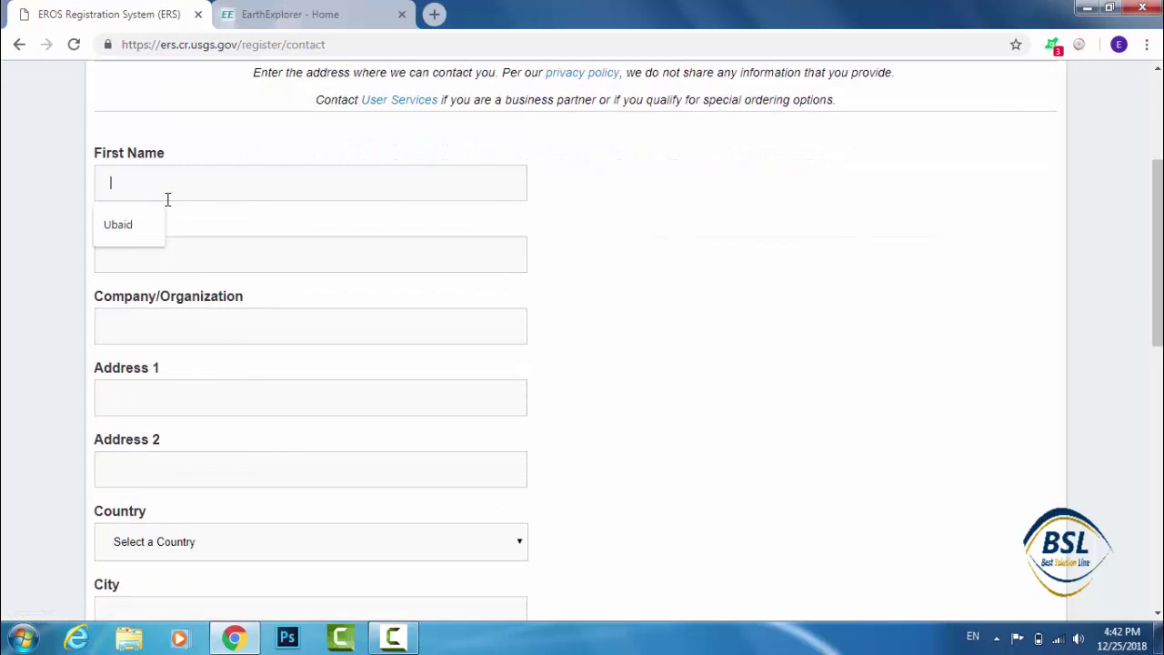
{"action": "type", "text": "Best"}
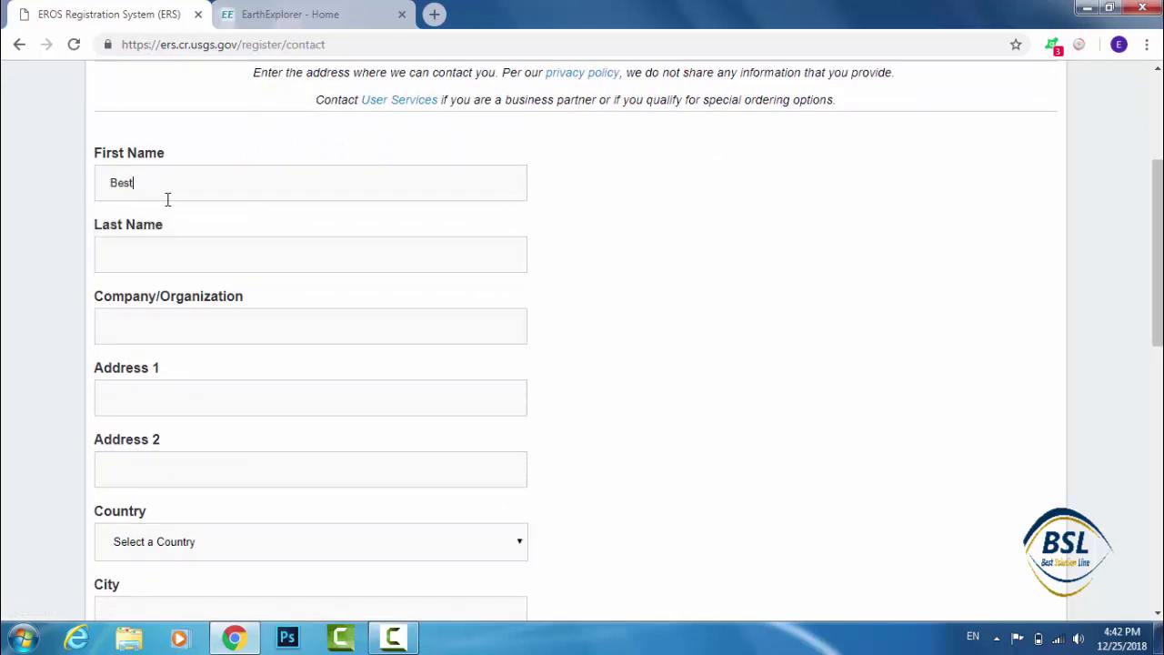
{"action": "left_click", "coordinate": [156, 252]}
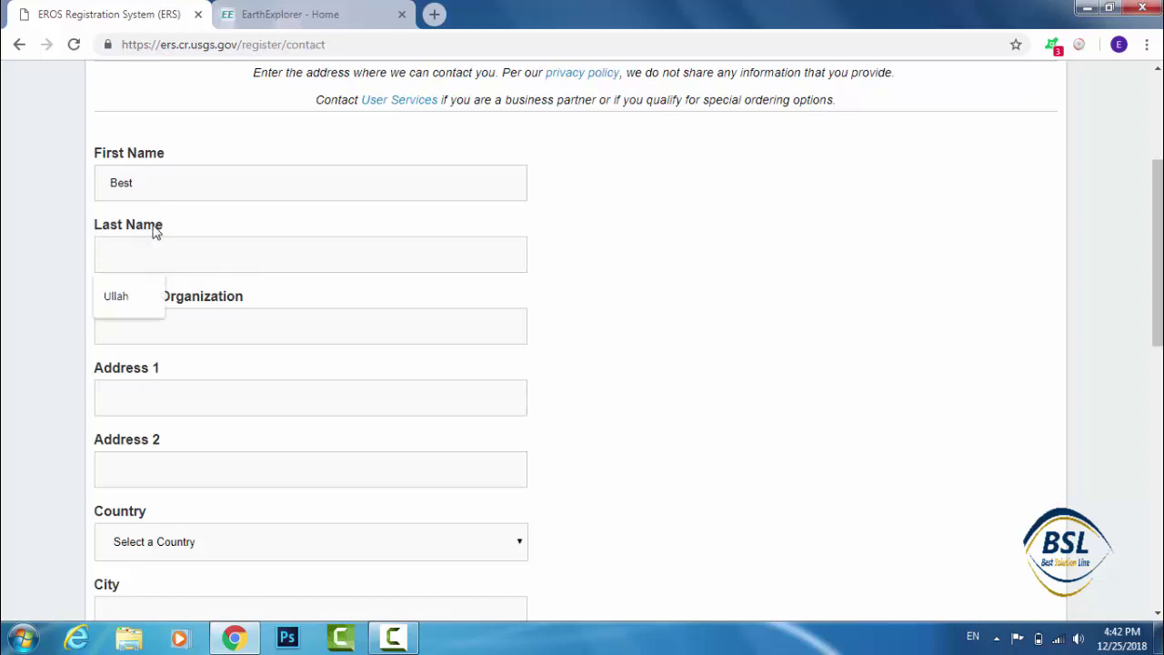
{"action": "type", "text": "Solutioline"}
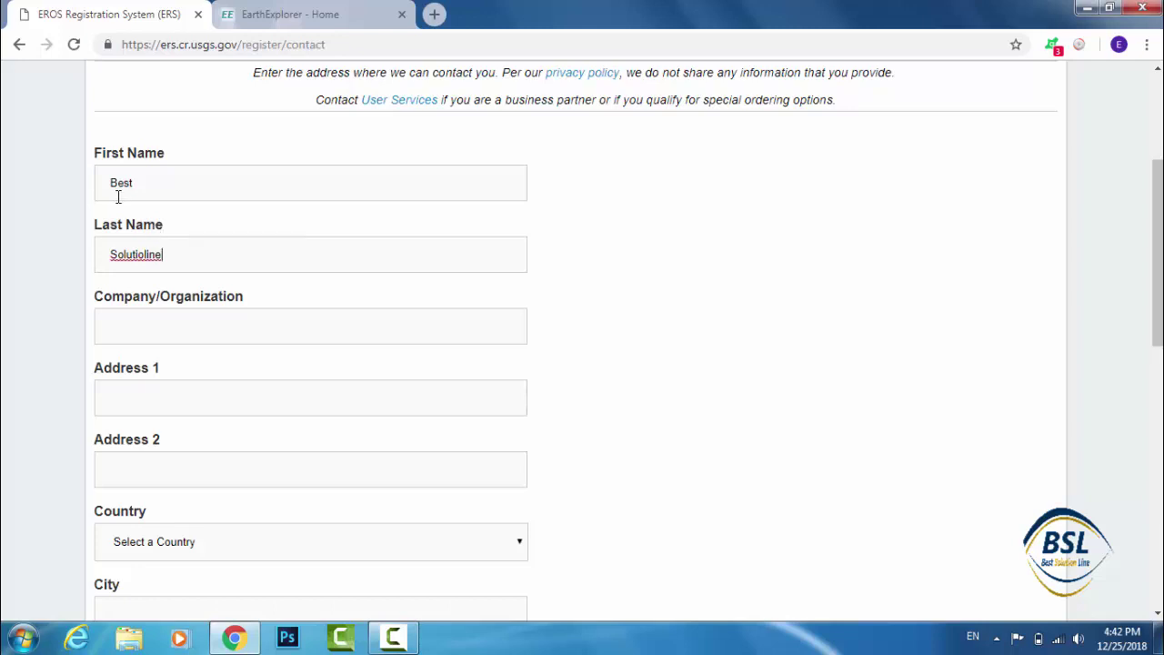
Set organization to Student, autofill both address lines, and choose PAKISTAN as country.
{"action": "left_click", "coordinate": [133, 331]}
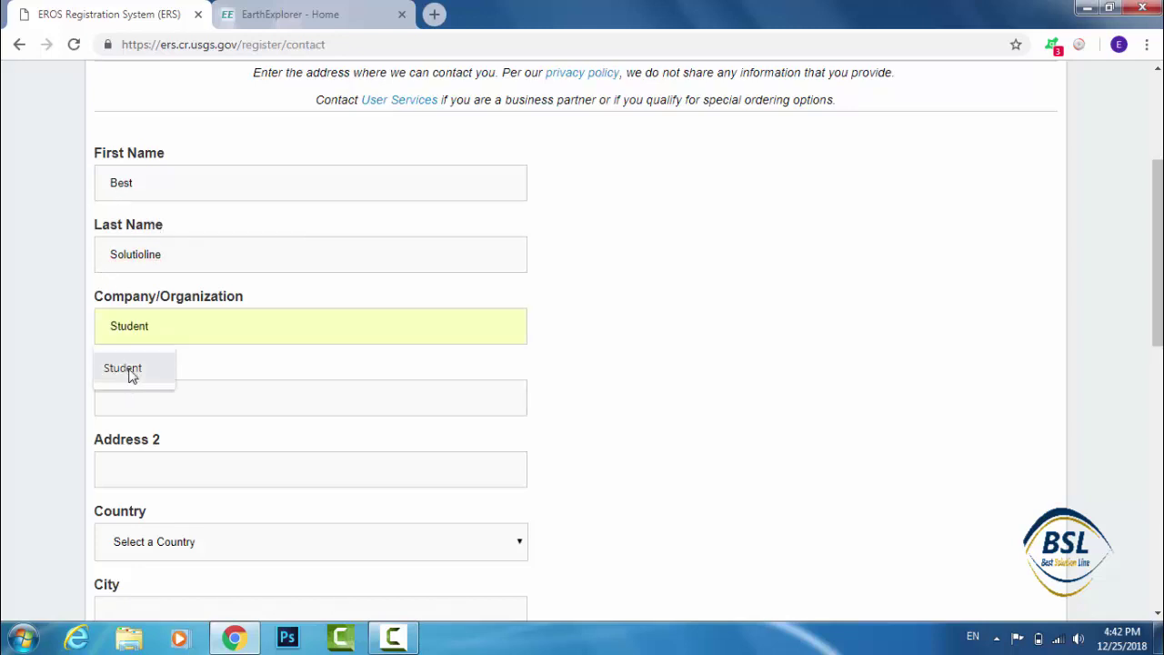
{"action": "left_click", "coordinate": [130, 368]}
{"action": "left_click", "coordinate": [135, 395]}
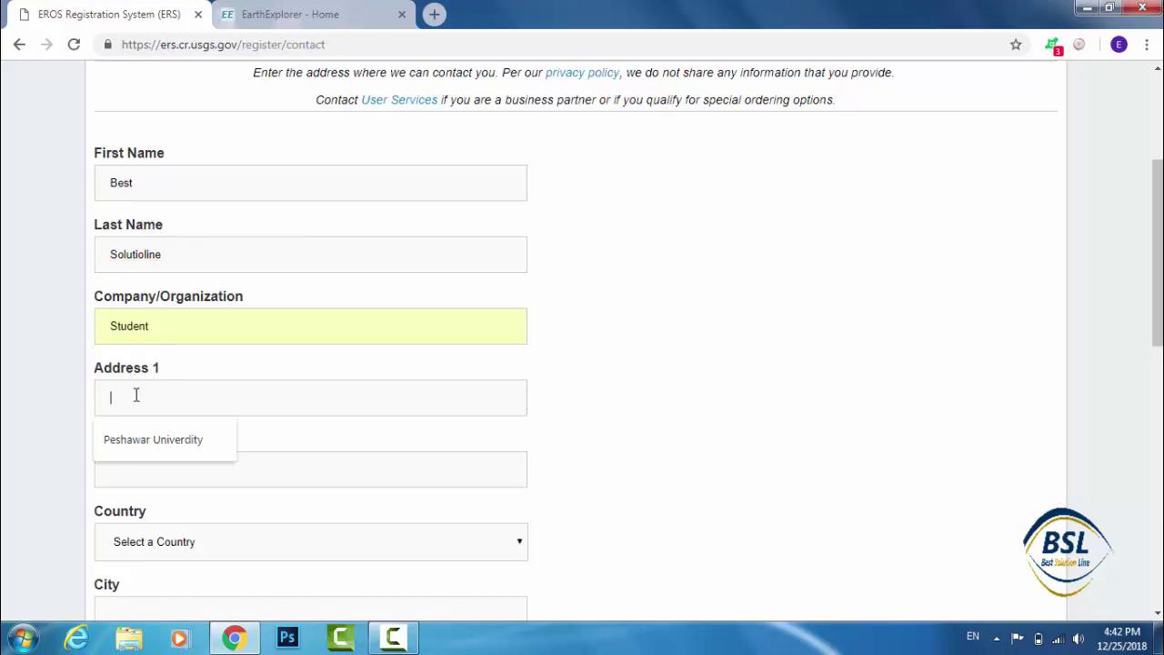
{"action": "left_click", "coordinate": [137, 443]}
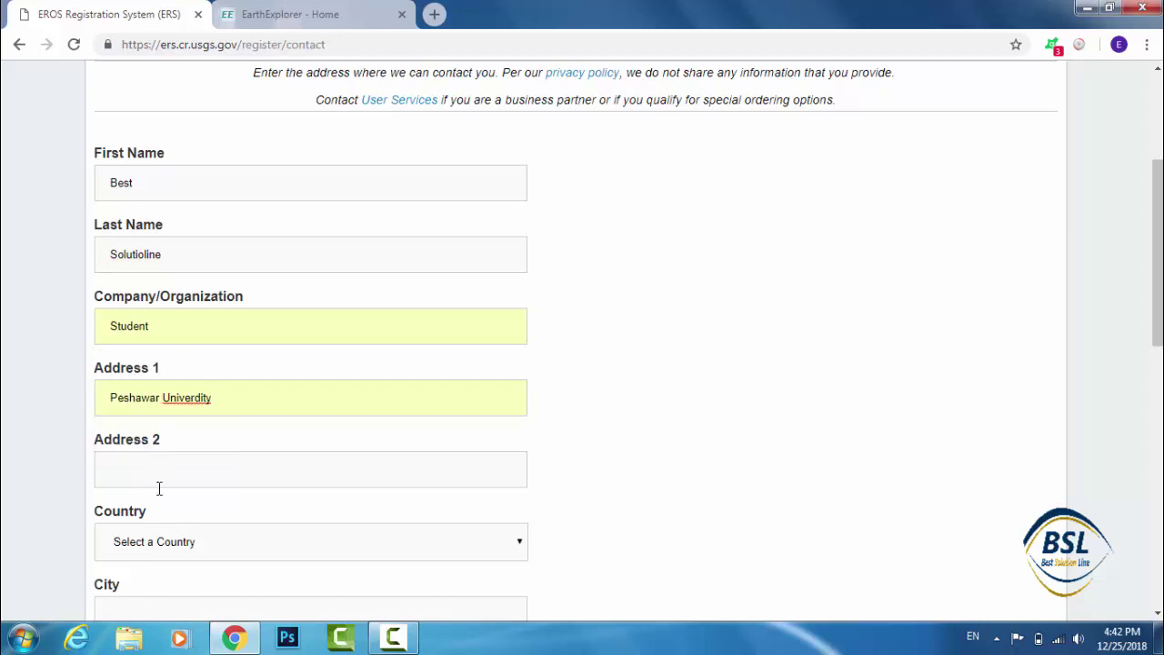
{"action": "left_click", "coordinate": [162, 482]}
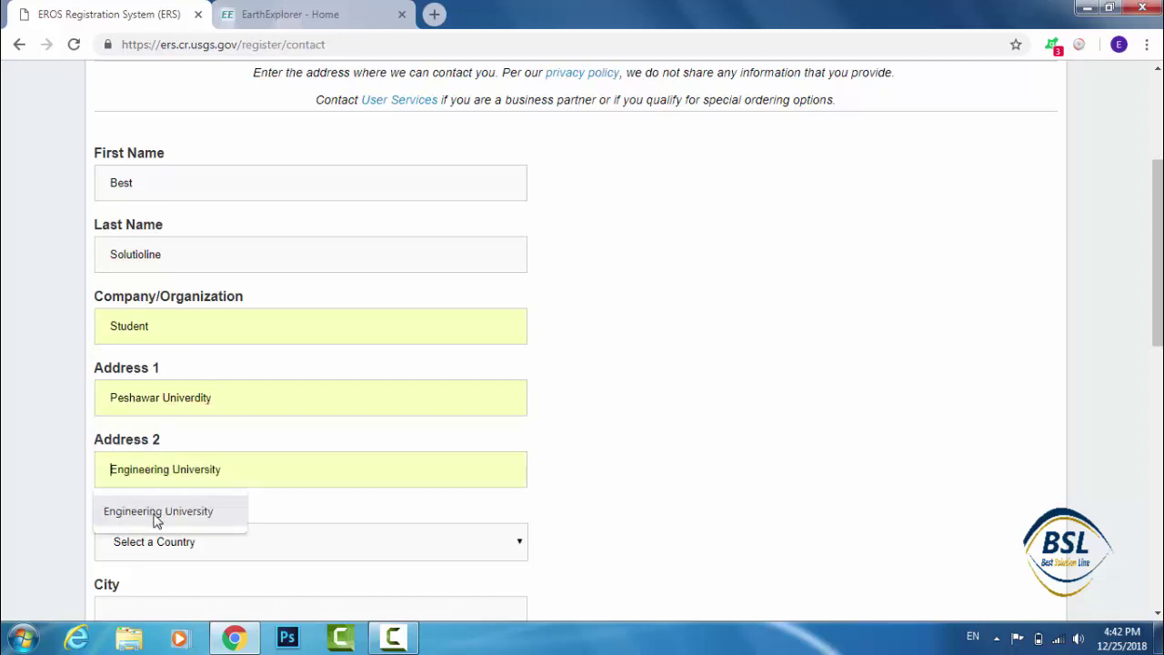
{"action": "left_click", "coordinate": [156, 515]}
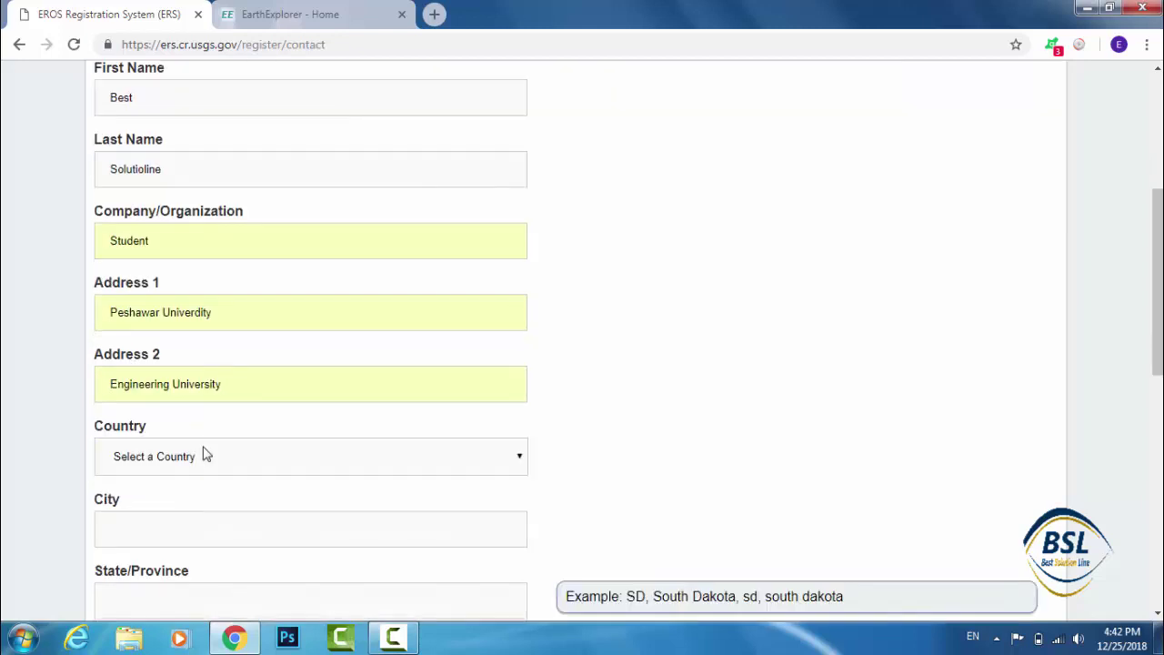
{"action": "scroll", "coordinate": [206, 445], "scroll_direction": "down", "scroll_amount": 1}
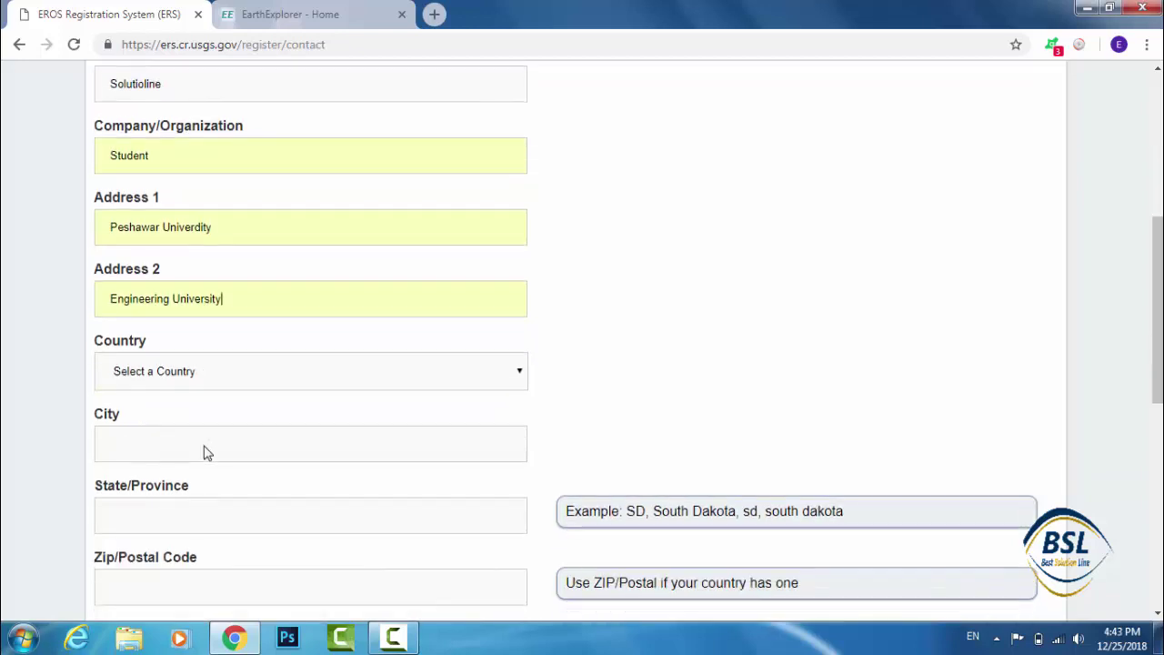
{"action": "left_click", "coordinate": [231, 376]}
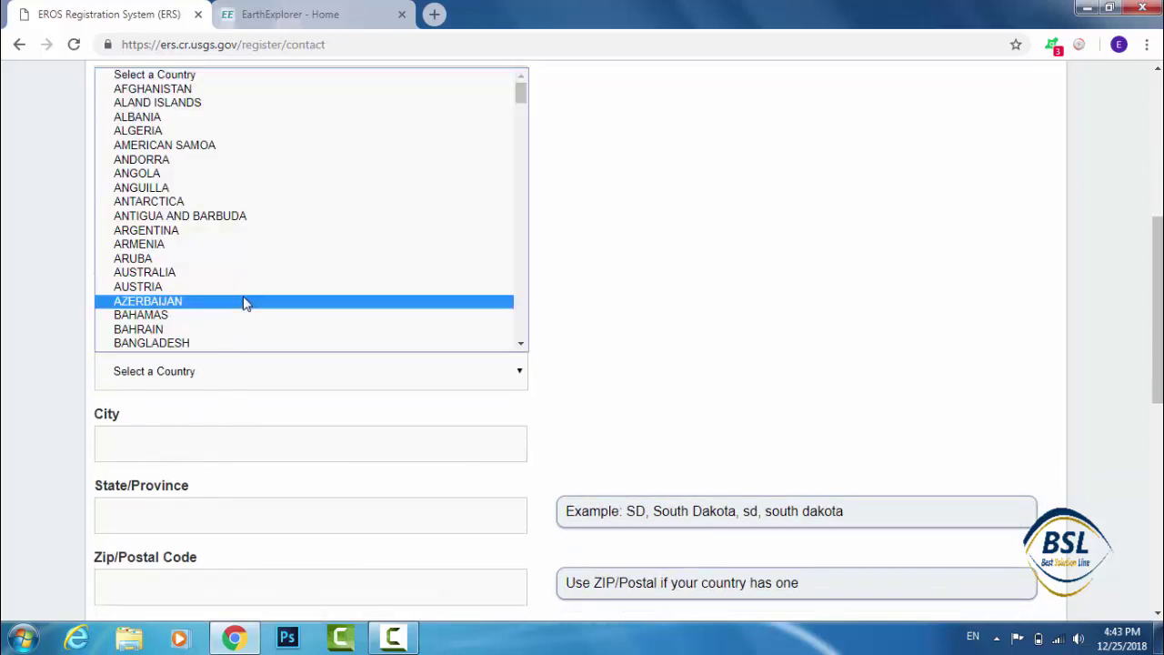
{"action": "key", "text": "p"}
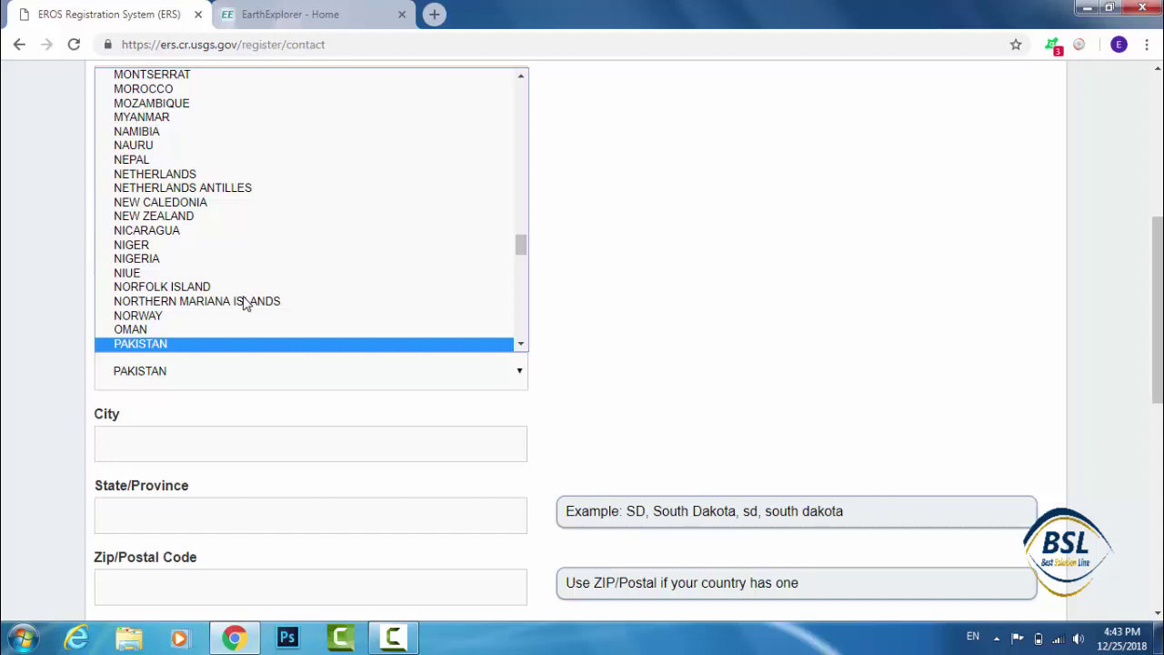
{"action": "key", "text": "Return"}
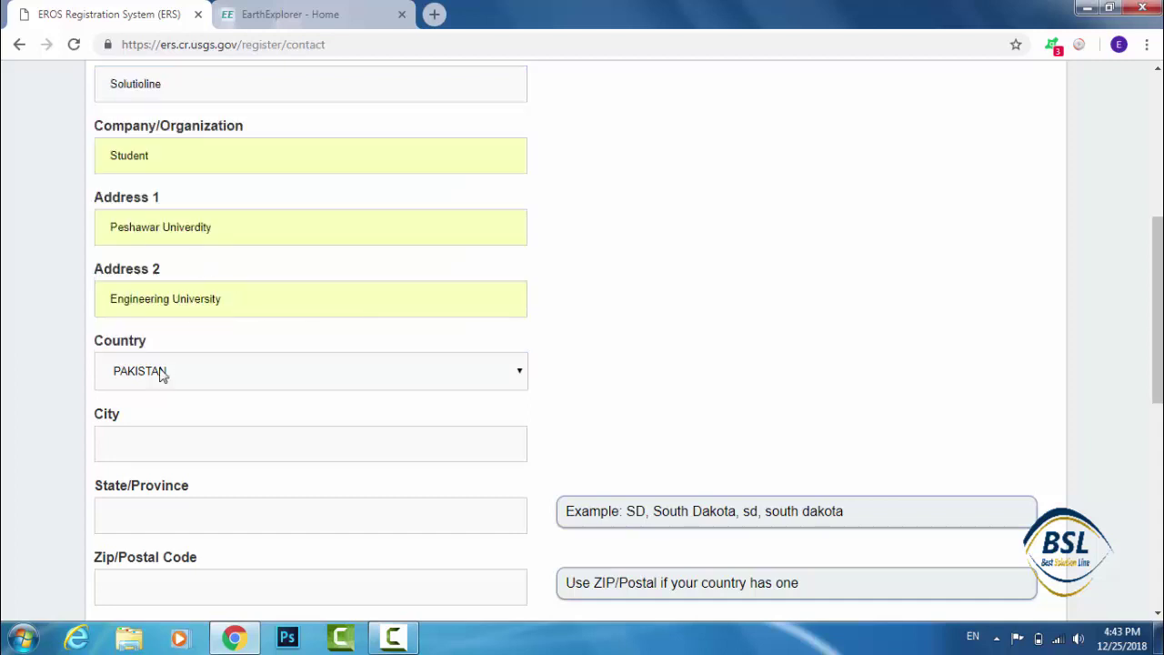
Fill in city and province, capitalising the province name, and enter the postal code.
{"action": "left_click", "coordinate": [127, 447]}
{"action": "type", "text": "Peshawar"}
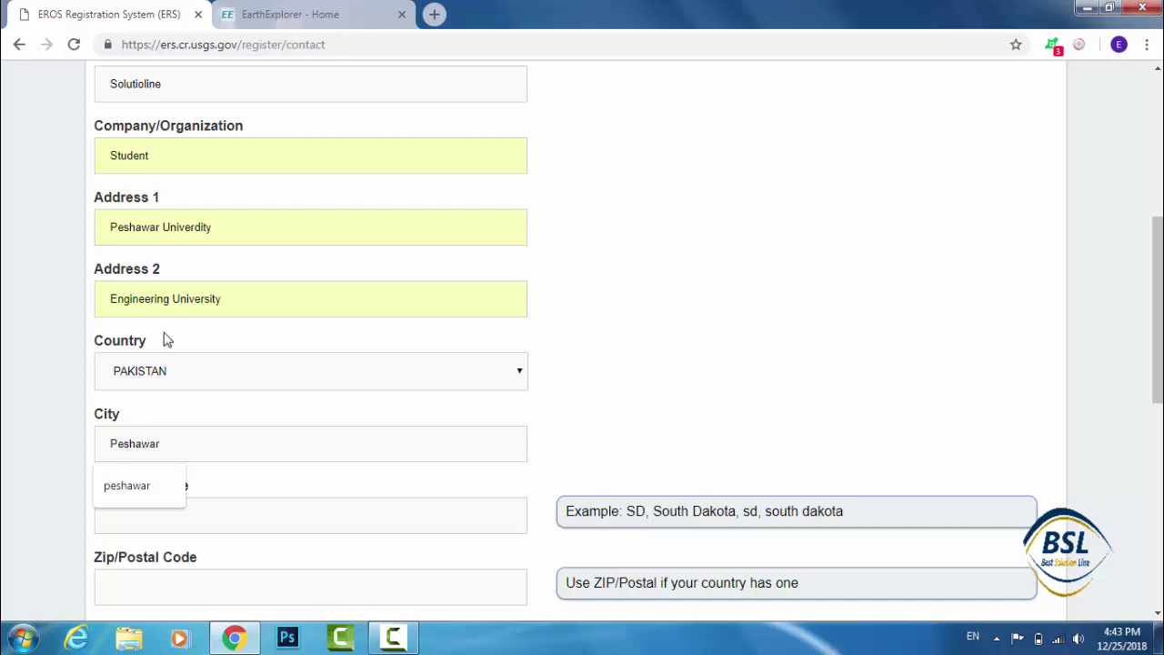
{"action": "left_click", "coordinate": [242, 522]}
{"action": "type", "text": "Khyber"}
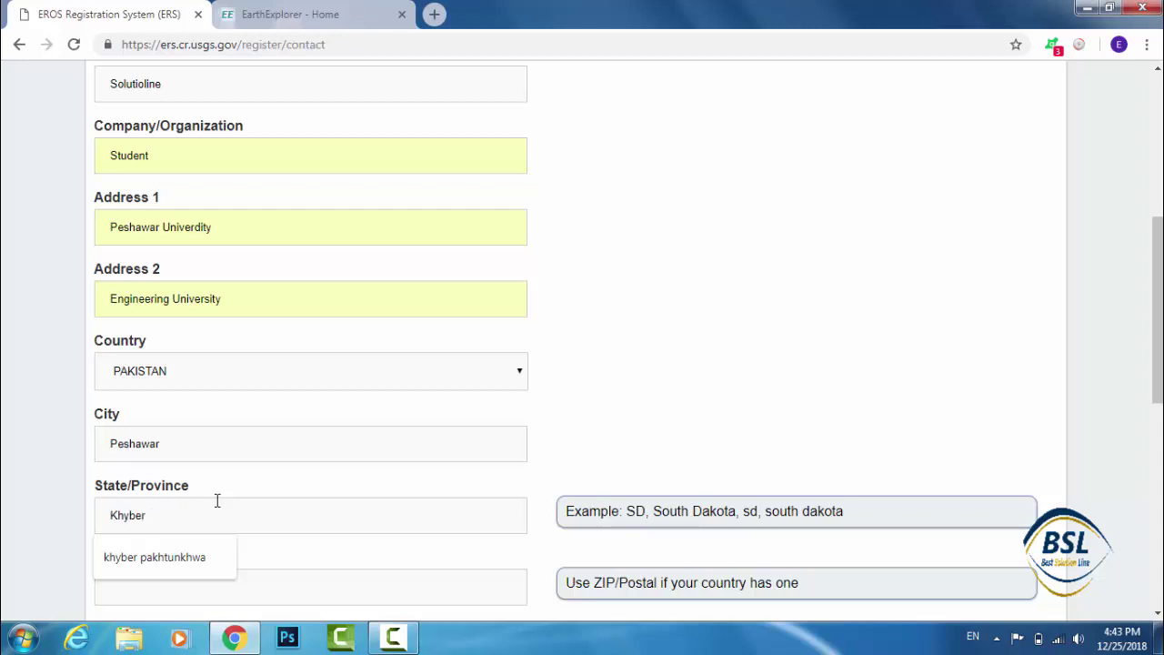
{"action": "type", "text": "pakhtun"}
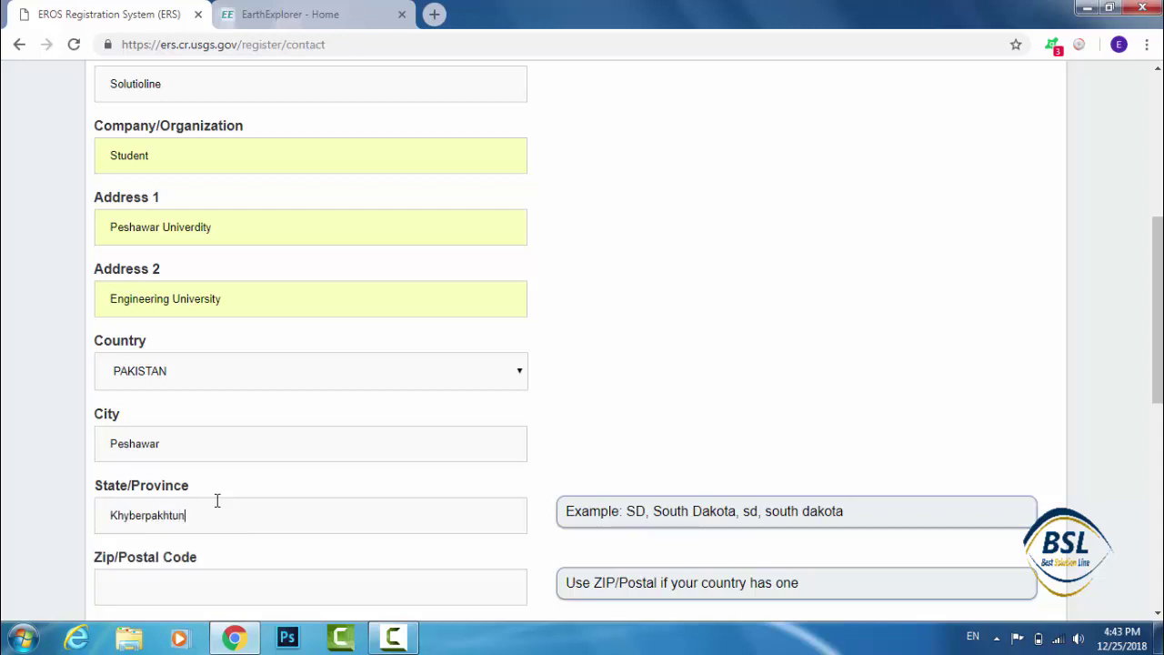
{"action": "type", "text": "khwa"}
{"action": "left_click", "coordinate": [152, 511]}
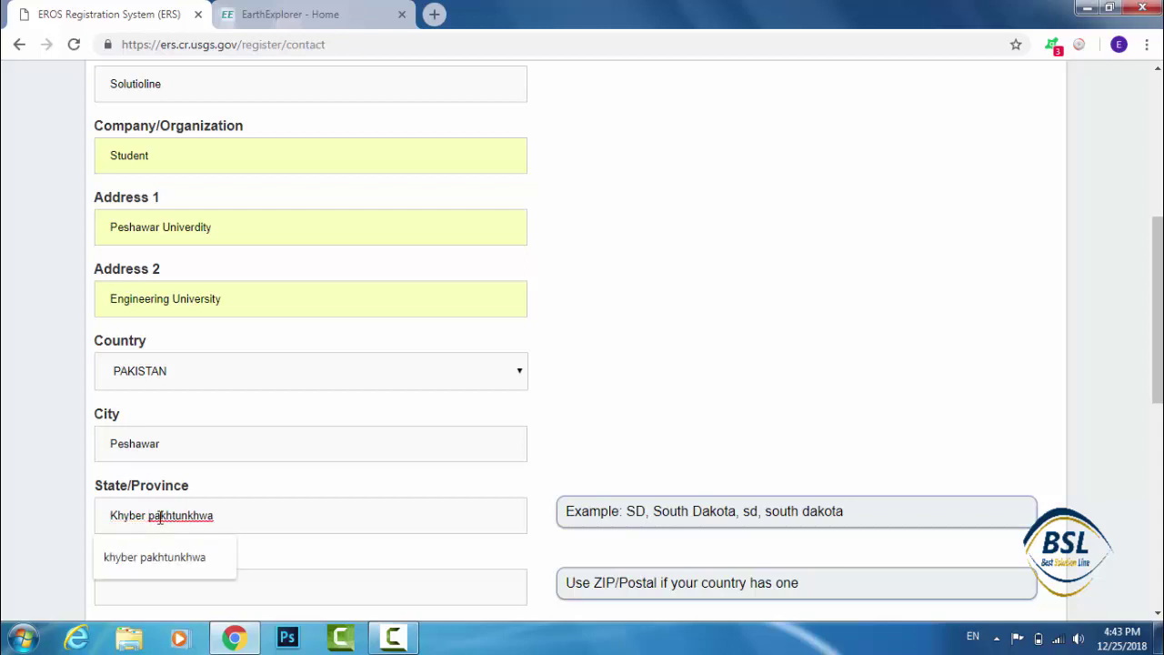
{"action": "key", "text": "shift+Left"}
{"action": "type", "text": "P"}
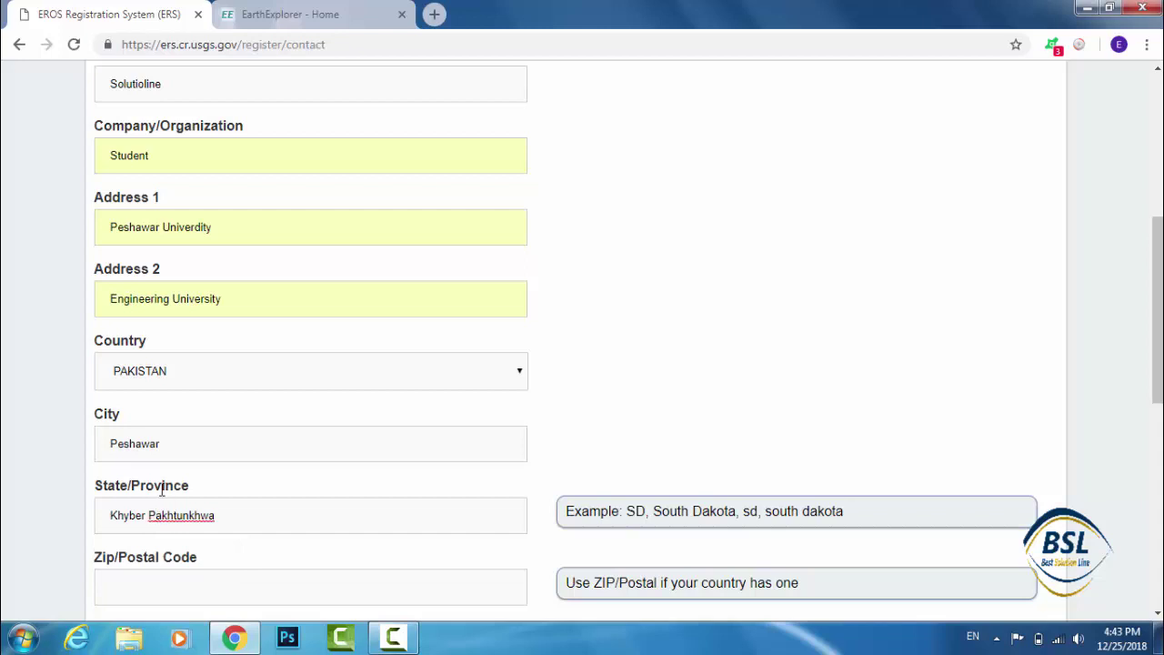
{"action": "scroll", "coordinate": [200, 393], "scroll_direction": "down", "scroll_amount": 2}
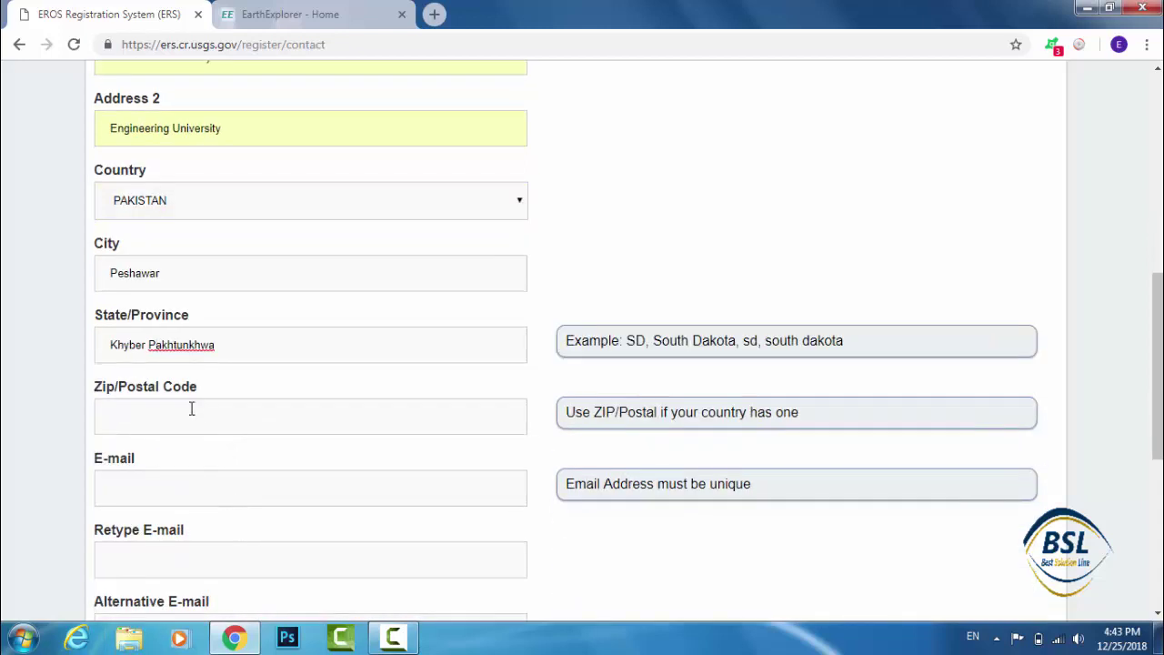
{"action": "left_click", "coordinate": [191, 414]}
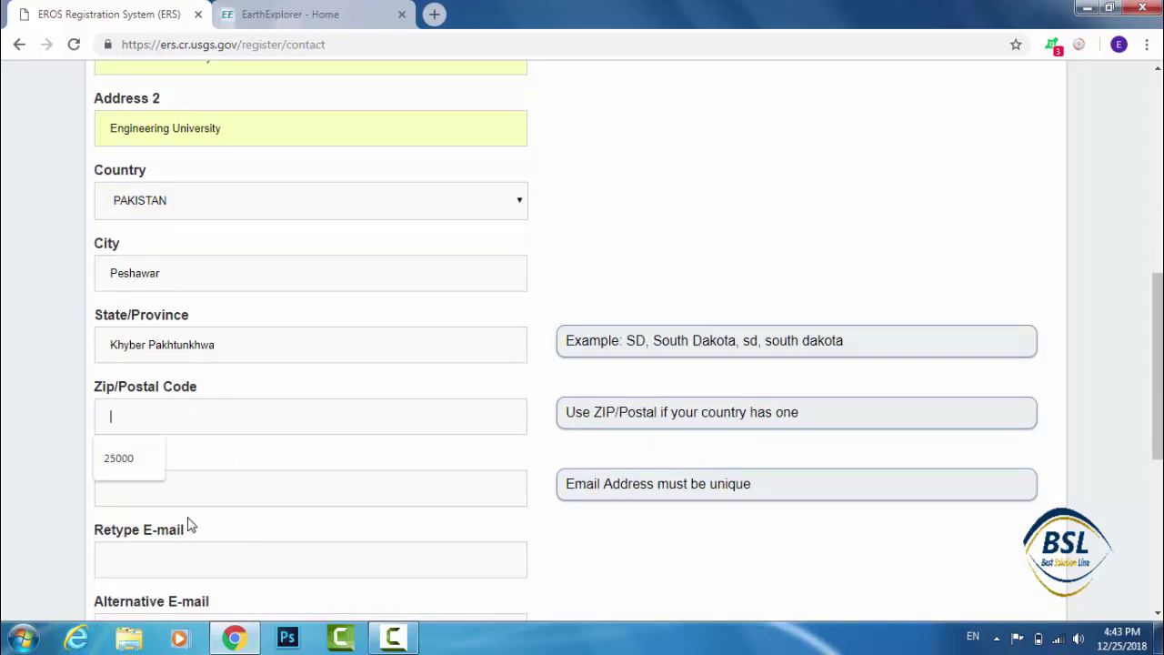
{"action": "type", "text": "25000"}
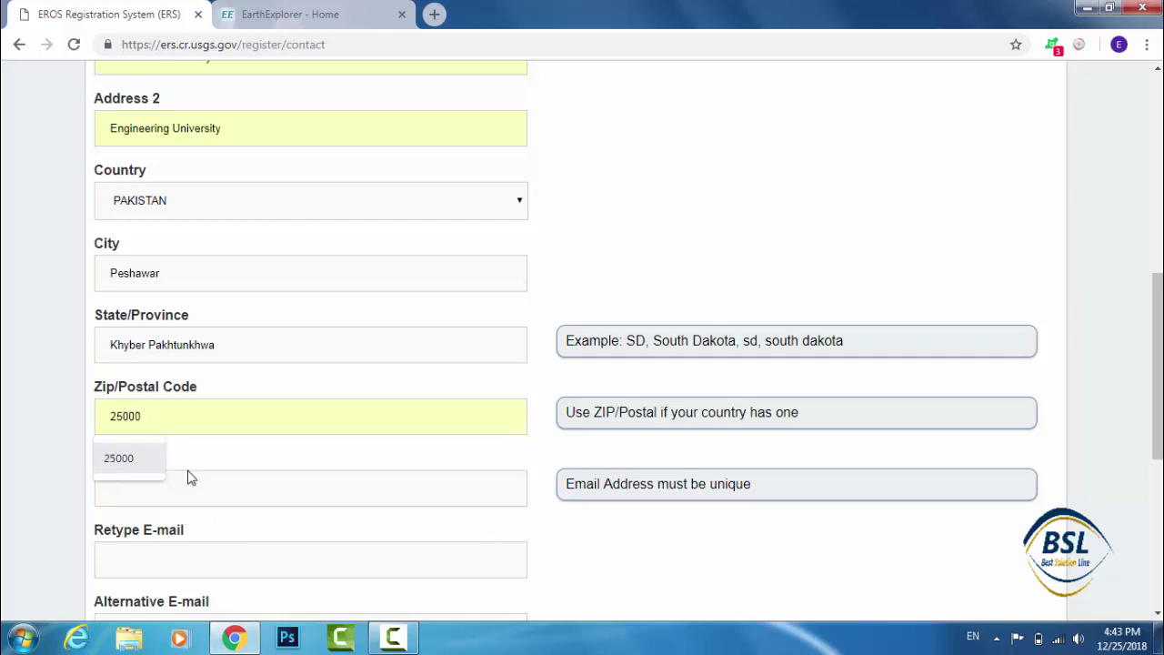
Fill the e-mail address and its confirmation from the saved suggestion.
{"action": "left_click", "coordinate": [211, 490]}
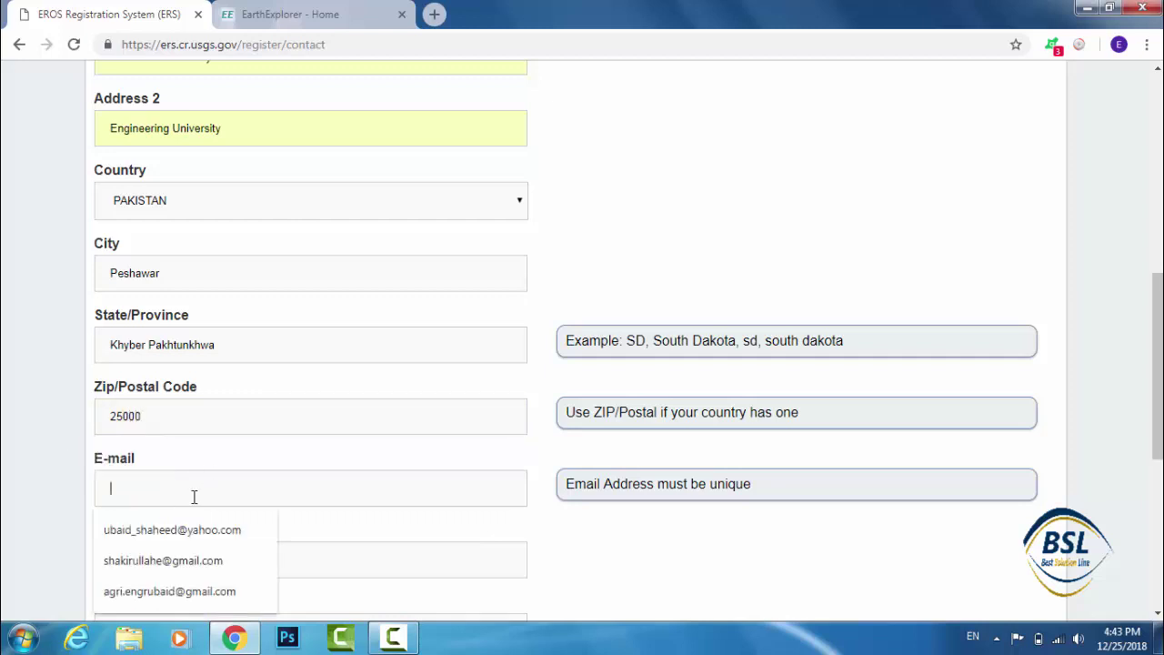
{"action": "scroll", "coordinate": [199, 480], "scroll_direction": "down", "scroll_amount": 1}
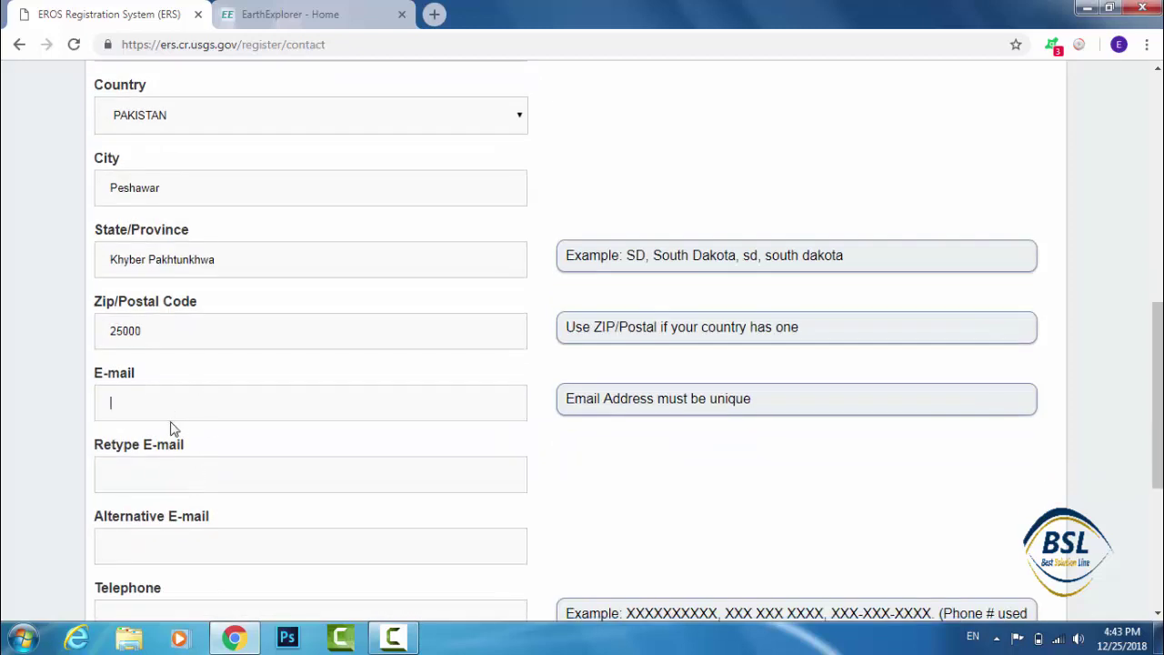
{"action": "type", "text": "ag"}
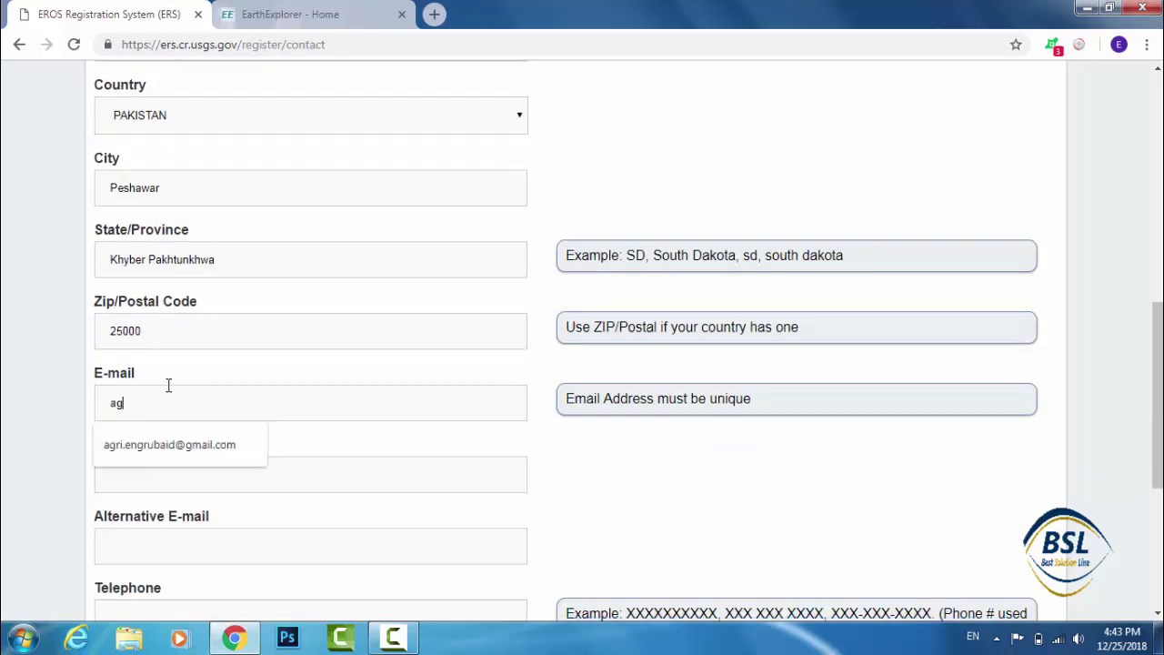
{"action": "type", "text": "r"}
{"action": "left_click", "coordinate": [169, 444]}
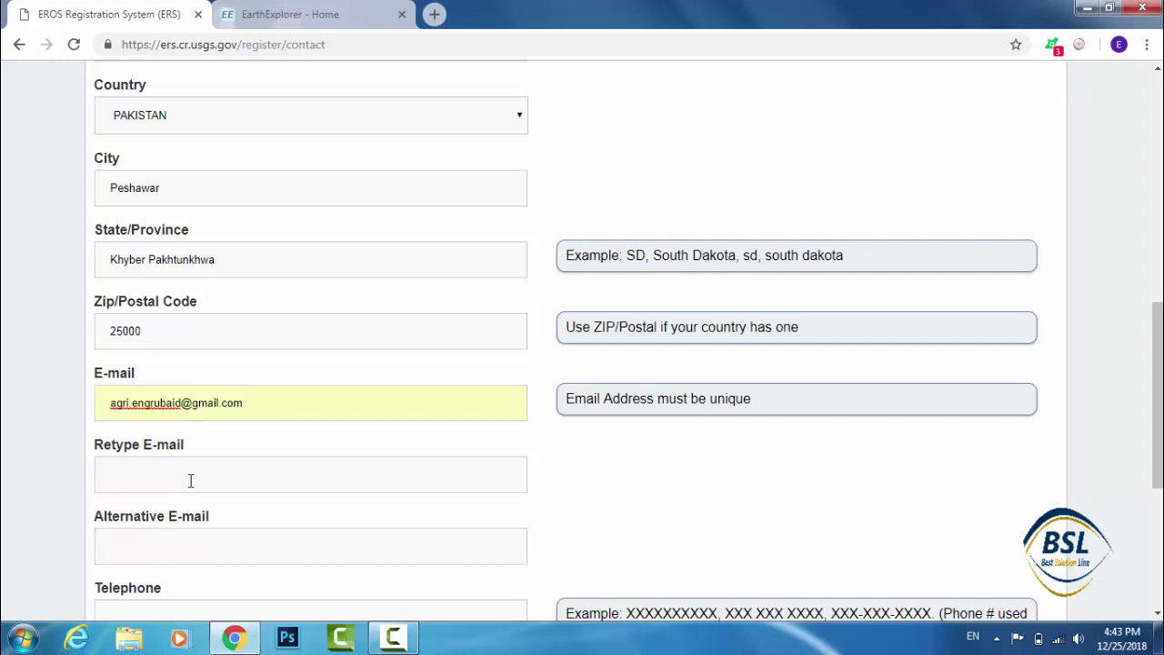
{"action": "left_click", "coordinate": [191, 481]}
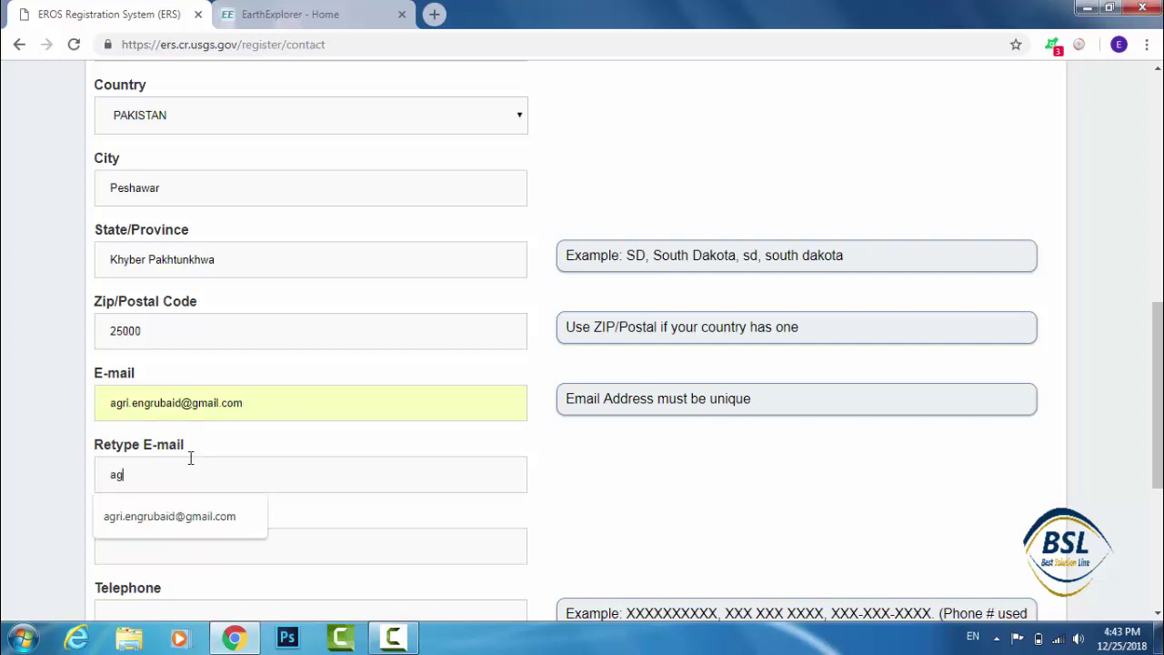
{"action": "left_click", "coordinate": [162, 516]}
{"action": "scroll", "coordinate": [184, 523], "scroll_direction": "down", "scroll_amount": 2}
Add the alternative e-mail and telephone number, then submit the contact details.
{"action": "left_click", "coordinate": [184, 368]}
{"action": "left_click", "coordinate": [187, 419]}
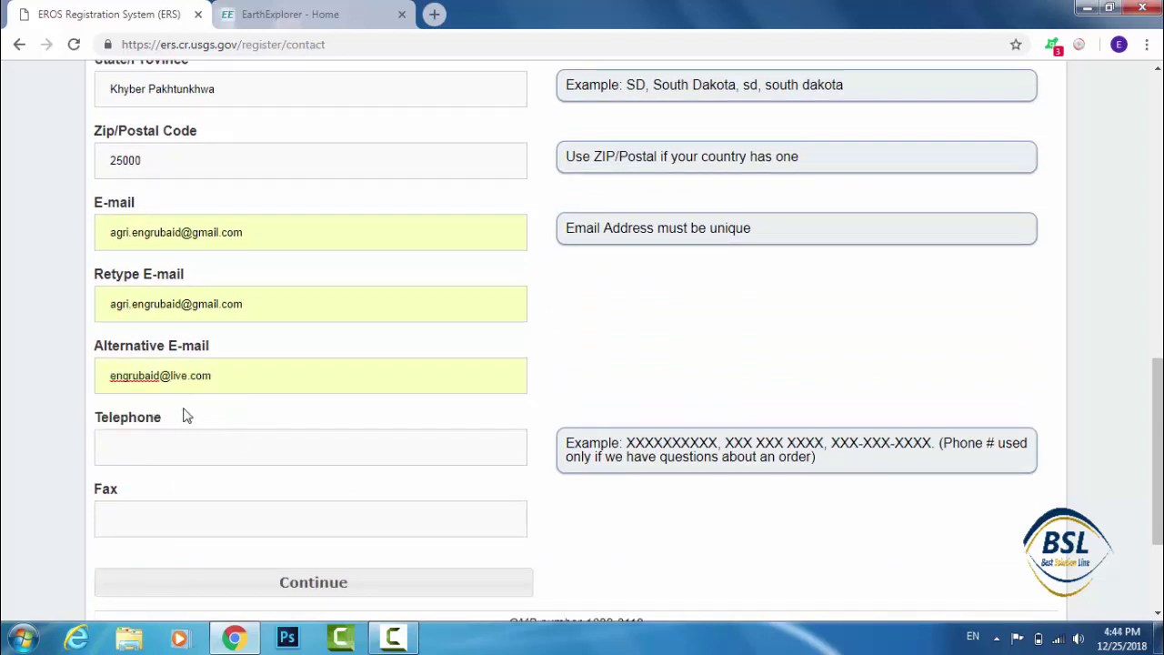
{"action": "left_click", "coordinate": [178, 444]}
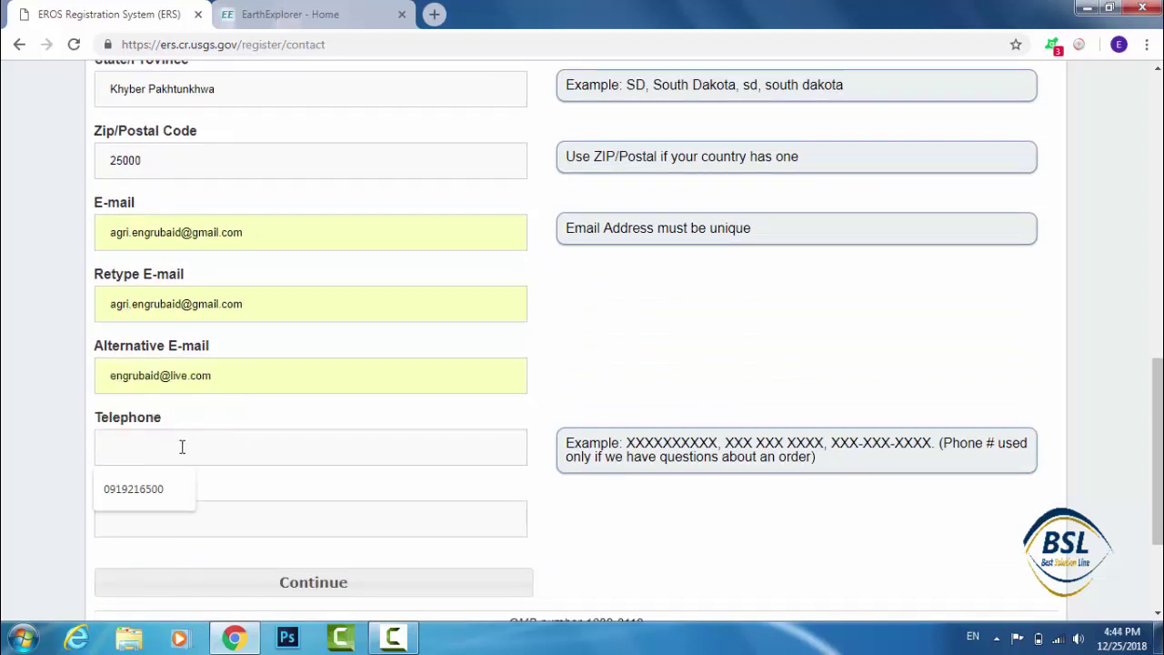
{"action": "left_click", "coordinate": [134, 489]}
{"action": "scroll", "coordinate": [223, 439], "scroll_direction": "down", "scroll_amount": 3}
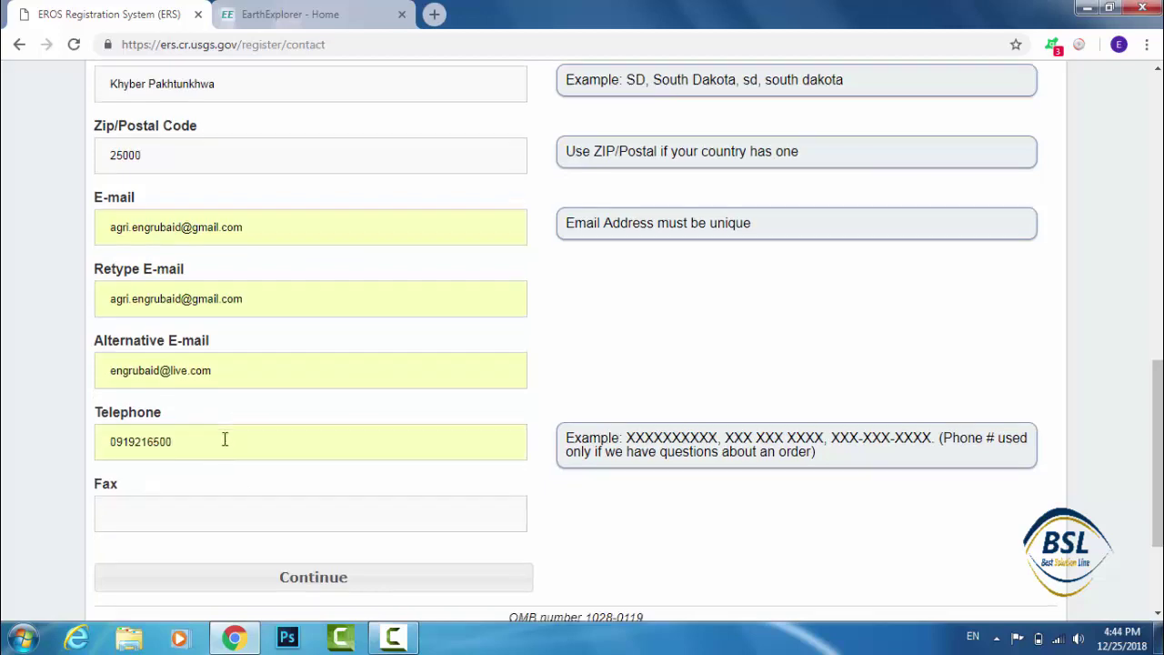
{"action": "left_click", "coordinate": [325, 421]}
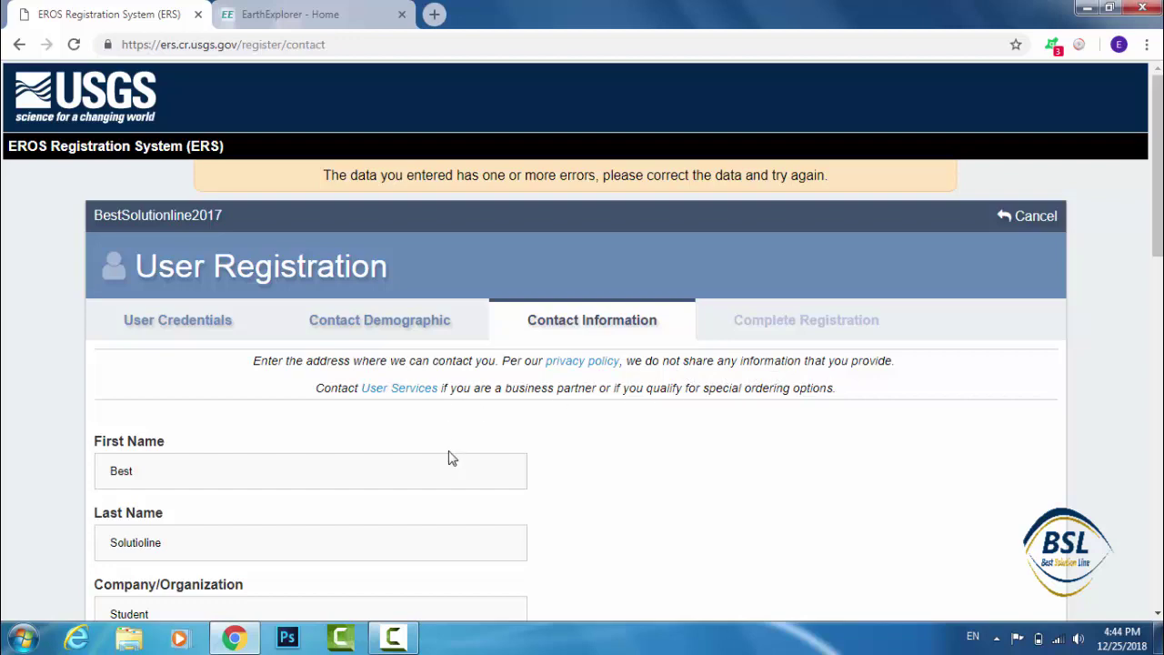
Scroll through the returned form to read the error that the e-mail already has a record.
{"action": "scroll", "coordinate": [450, 451], "scroll_direction": "down", "scroll_amount": 3}
{"action": "scroll", "coordinate": [449, 450], "scroll_direction": "down", "scroll_amount": 3}
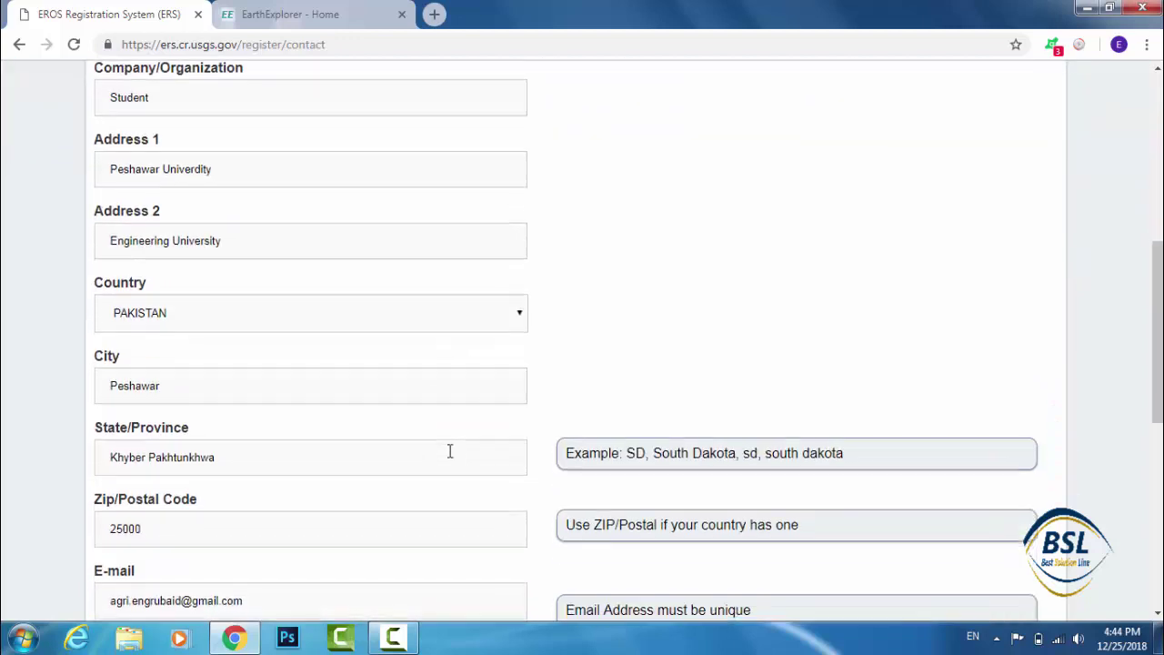
{"action": "scroll", "coordinate": [449, 450], "scroll_direction": "down", "scroll_amount": 2}
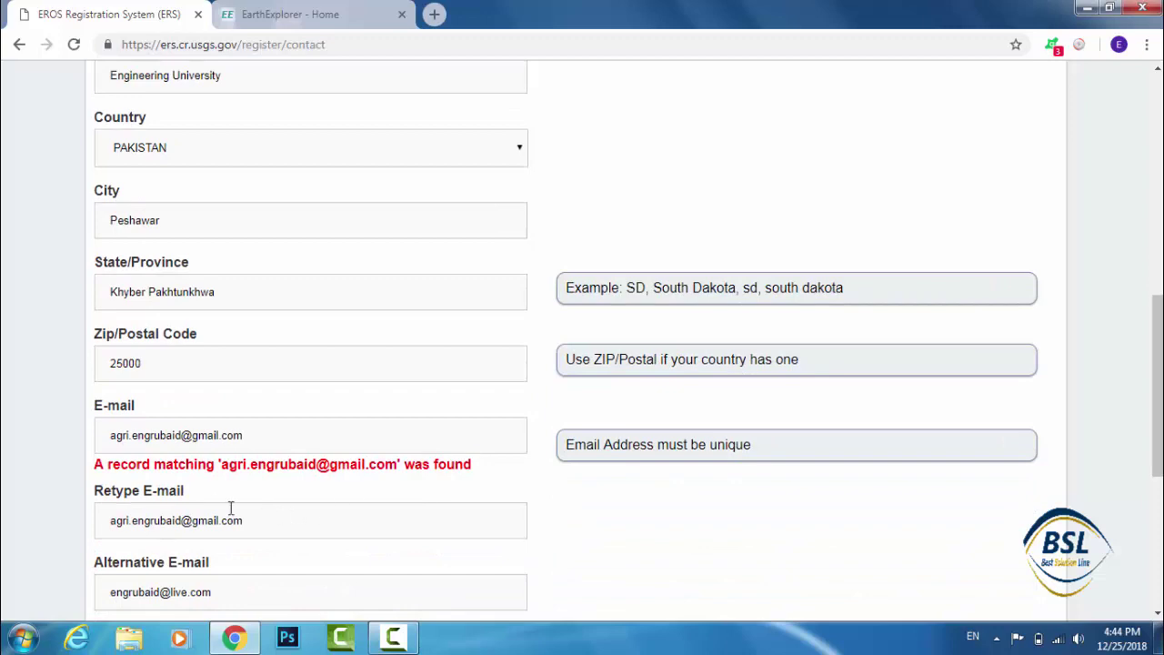
{"action": "scroll", "coordinate": [365, 474], "scroll_direction": "down", "scroll_amount": 1}
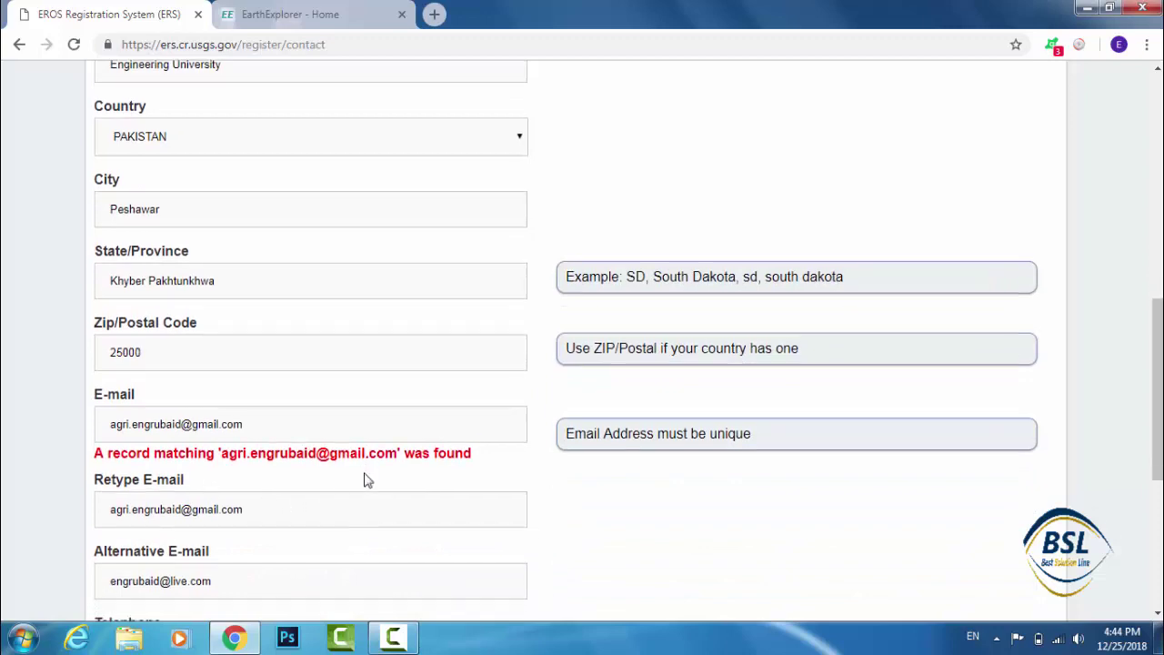
{"action": "scroll", "coordinate": [366, 479], "scroll_direction": "down", "scroll_amount": 1}
{"action": "scroll", "coordinate": [364, 479], "scroll_direction": "down", "scroll_amount": 1}
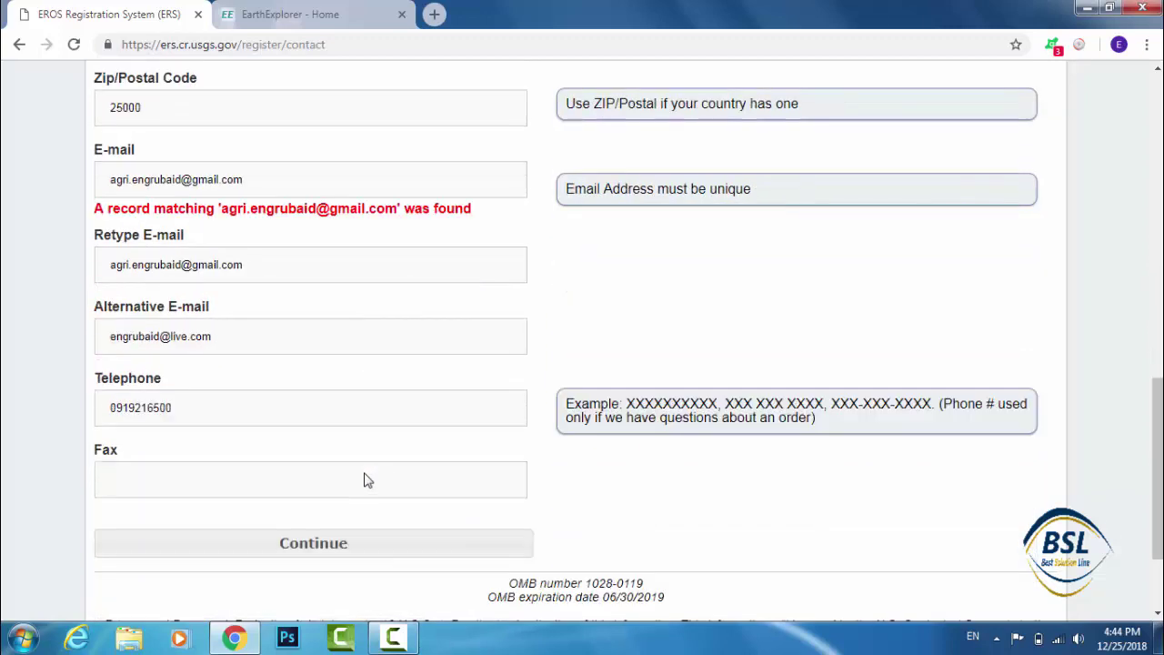
{"action": "scroll", "coordinate": [366, 475], "scroll_direction": "up", "scroll_amount": 3}
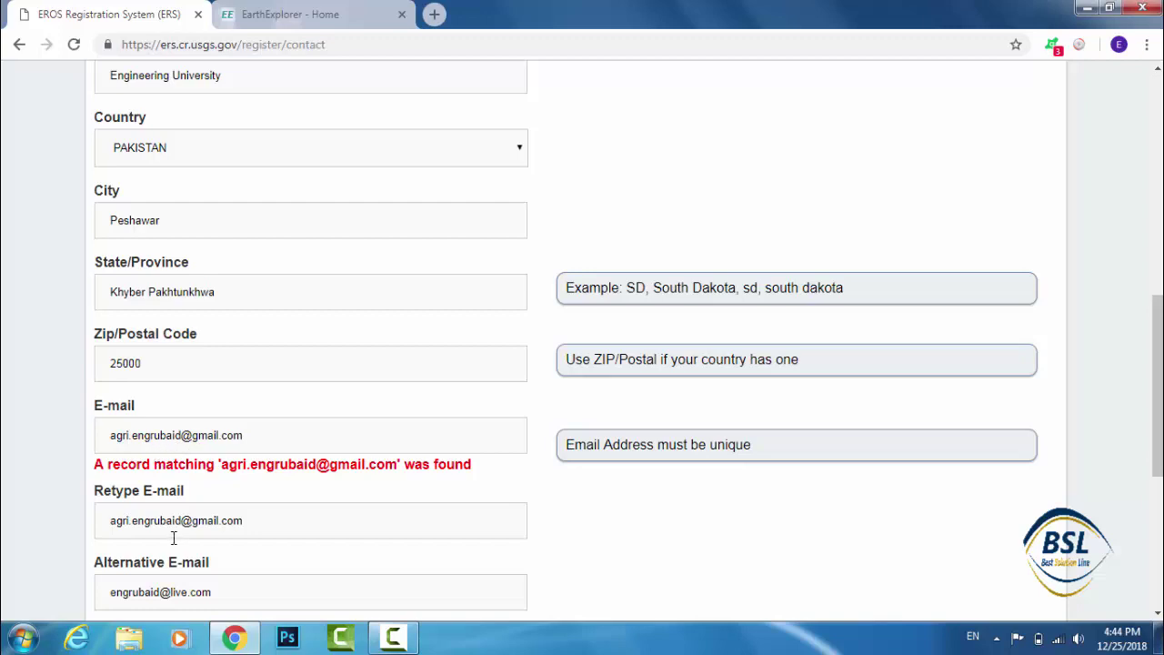
{"action": "scroll", "coordinate": [173, 537], "scroll_direction": "down", "scroll_amount": 2}
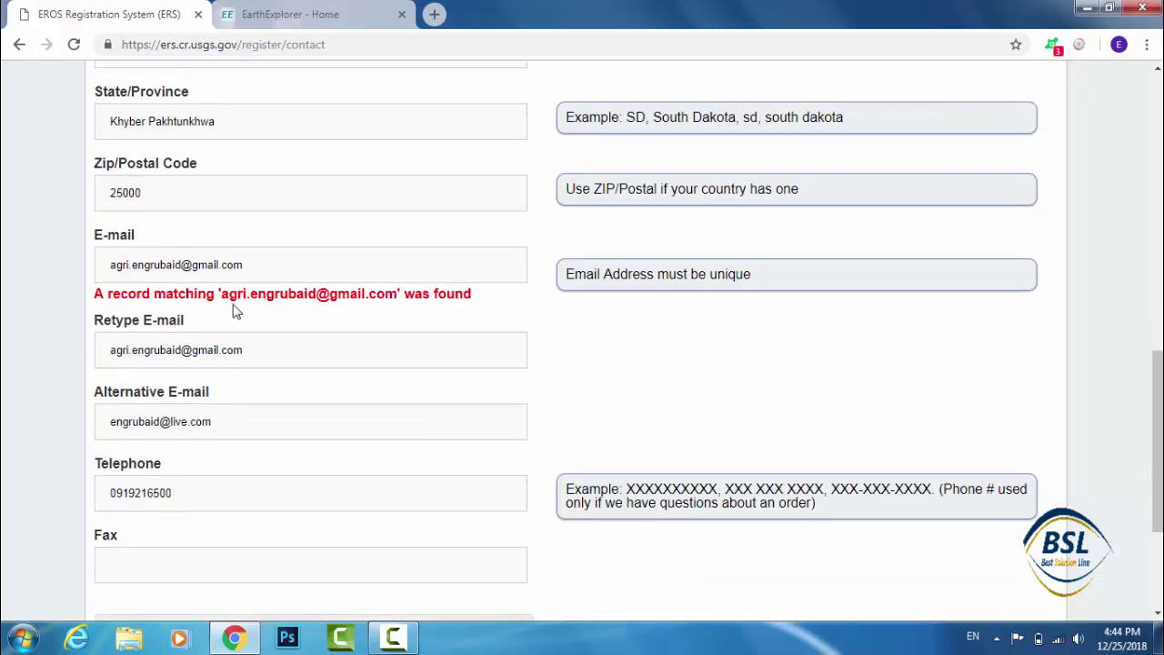
{"action": "scroll", "coordinate": [233, 311], "scroll_direction": "up", "scroll_amount": 3}
Go to Gmail and open the USGS/EROS Registration Confirmation message.
{"action": "left_click", "coordinate": [434, 14]}
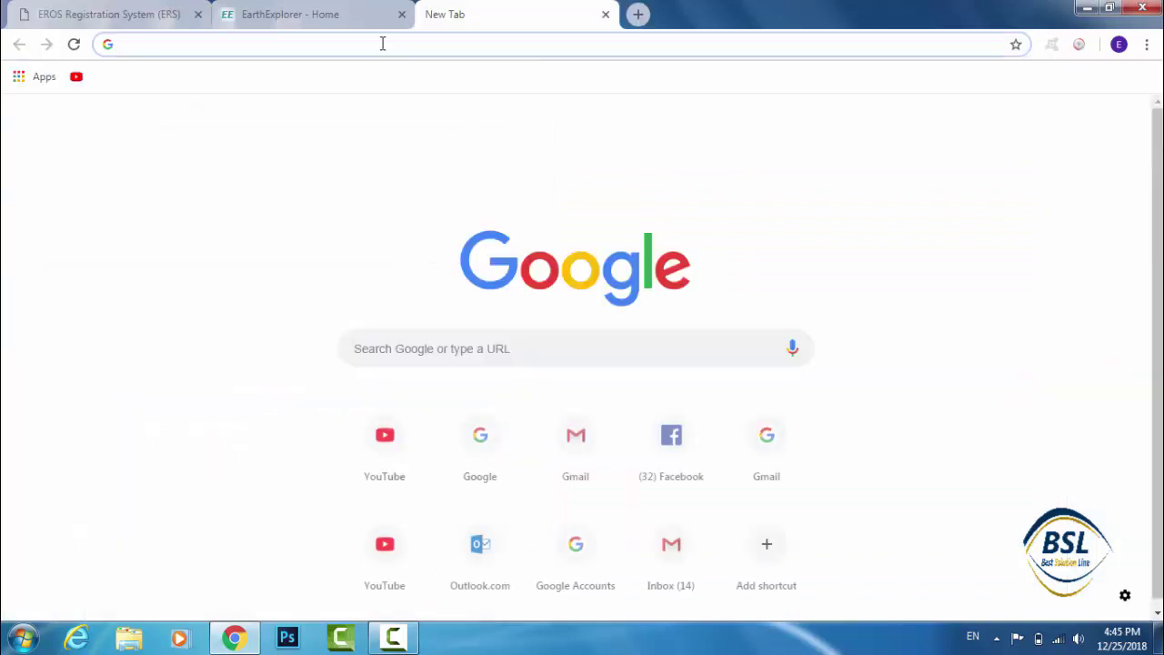
{"action": "type", "text": "gmail.com"}
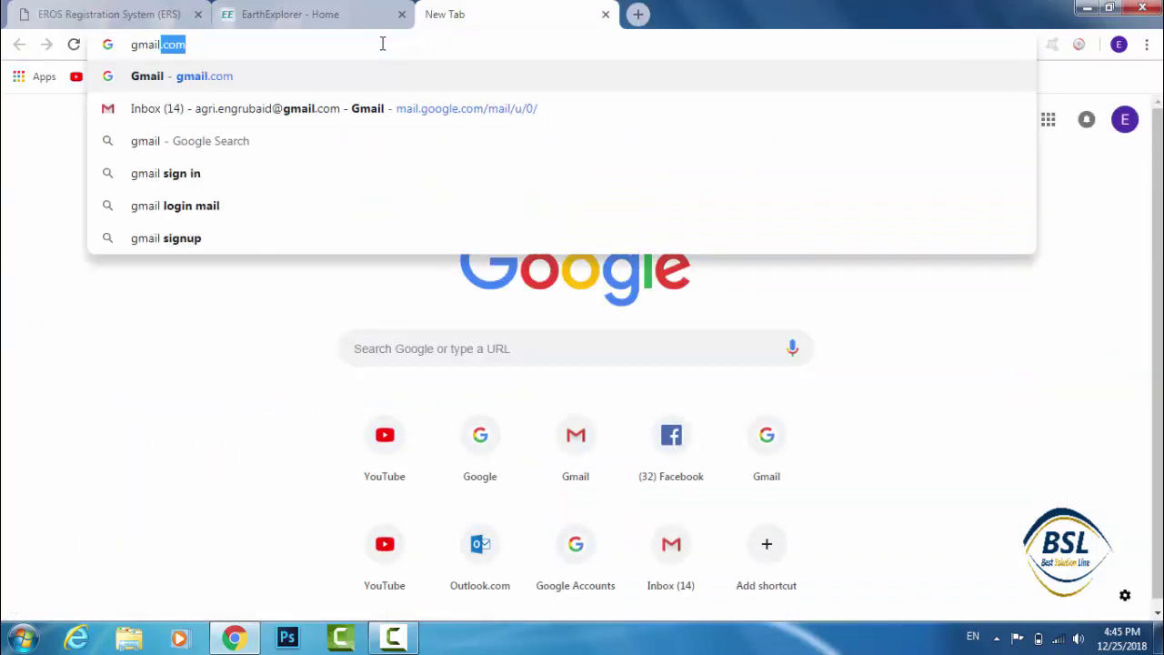
{"action": "key", "text": "Return"}
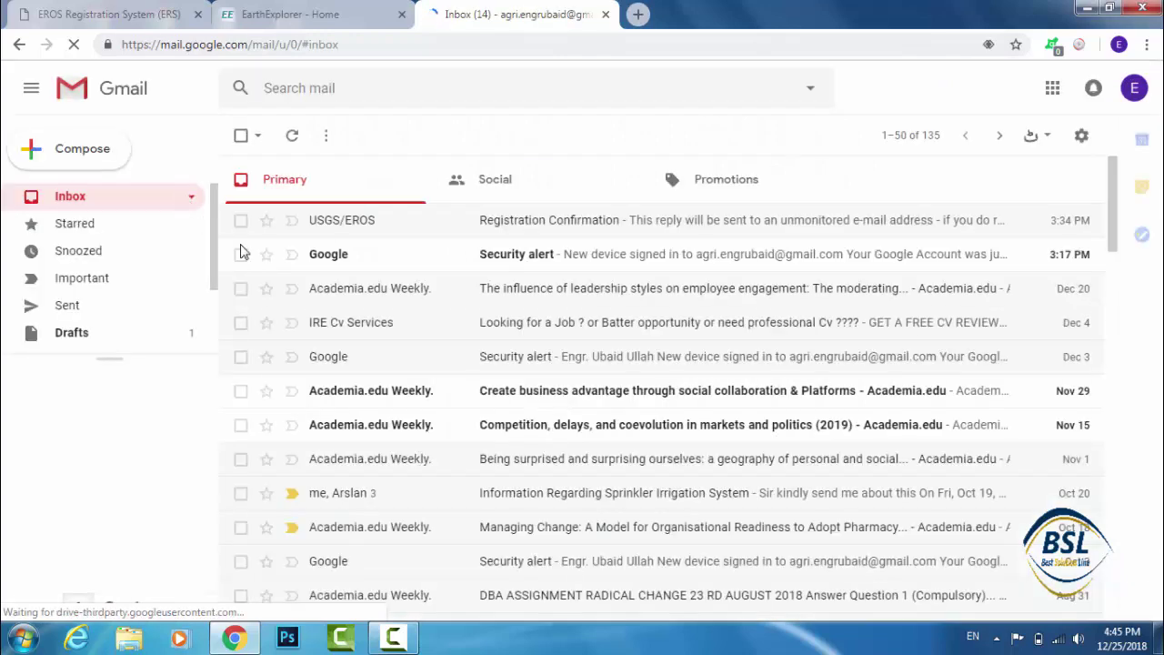
{"action": "left_click", "coordinate": [564, 228]}
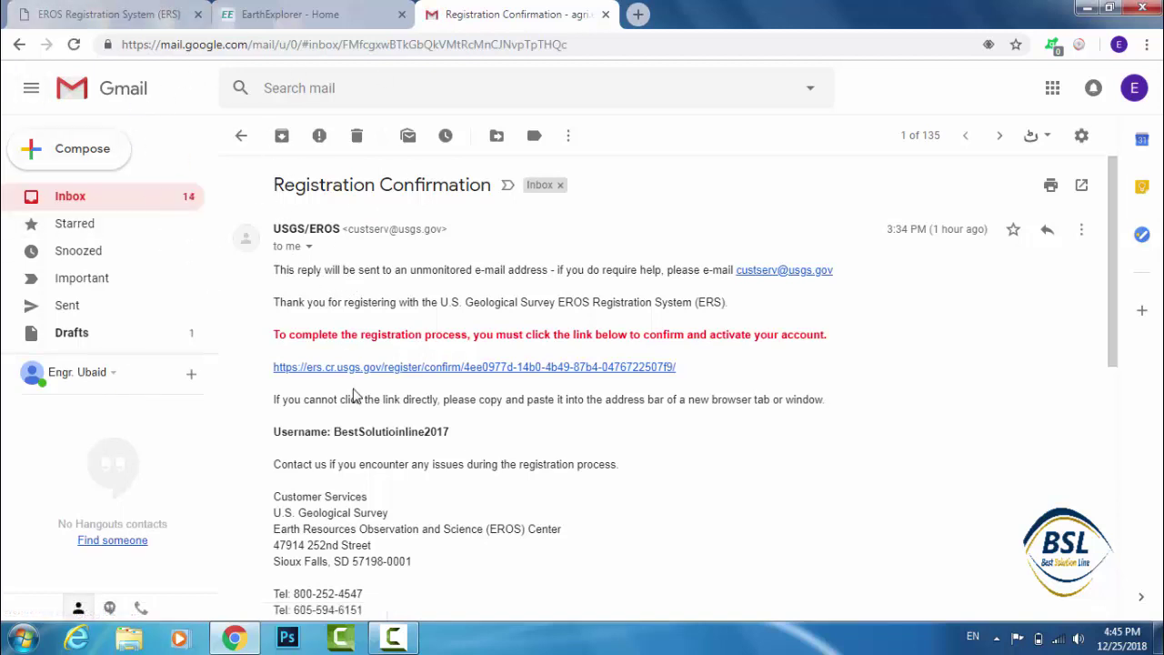
Activate the account via the confirmation link, then sign in with the new username and retyped password.
{"action": "left_click", "coordinate": [406, 367]}
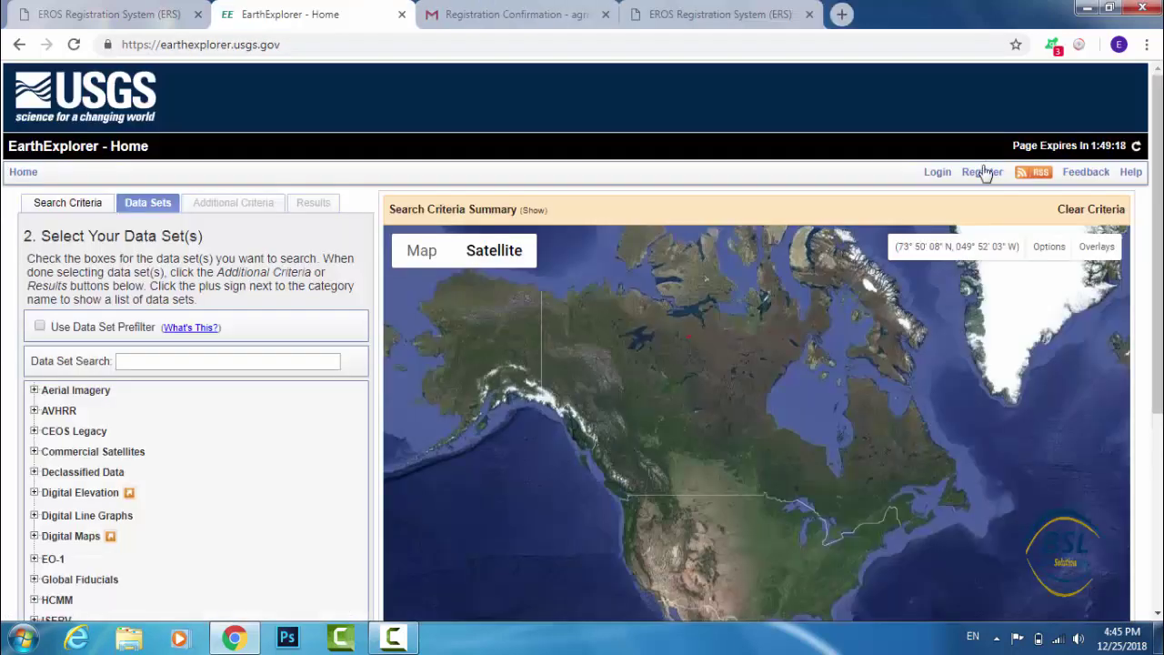
{"action": "left_click", "coordinate": [937, 178]}
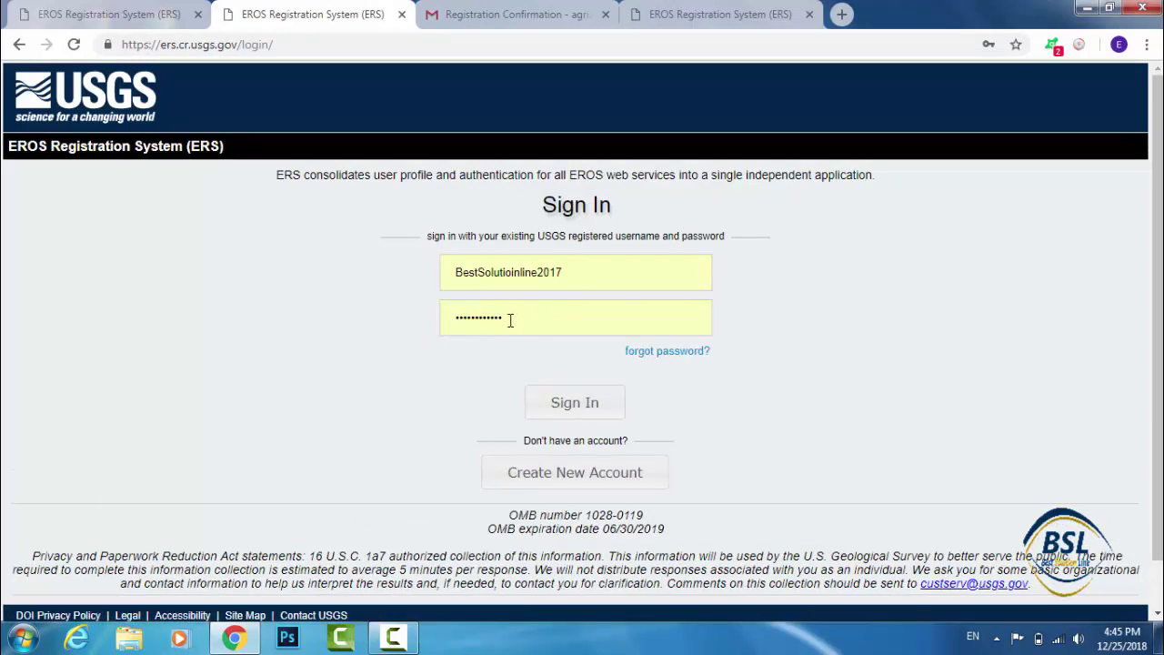
{"action": "double_click", "coordinate": [508, 320]}
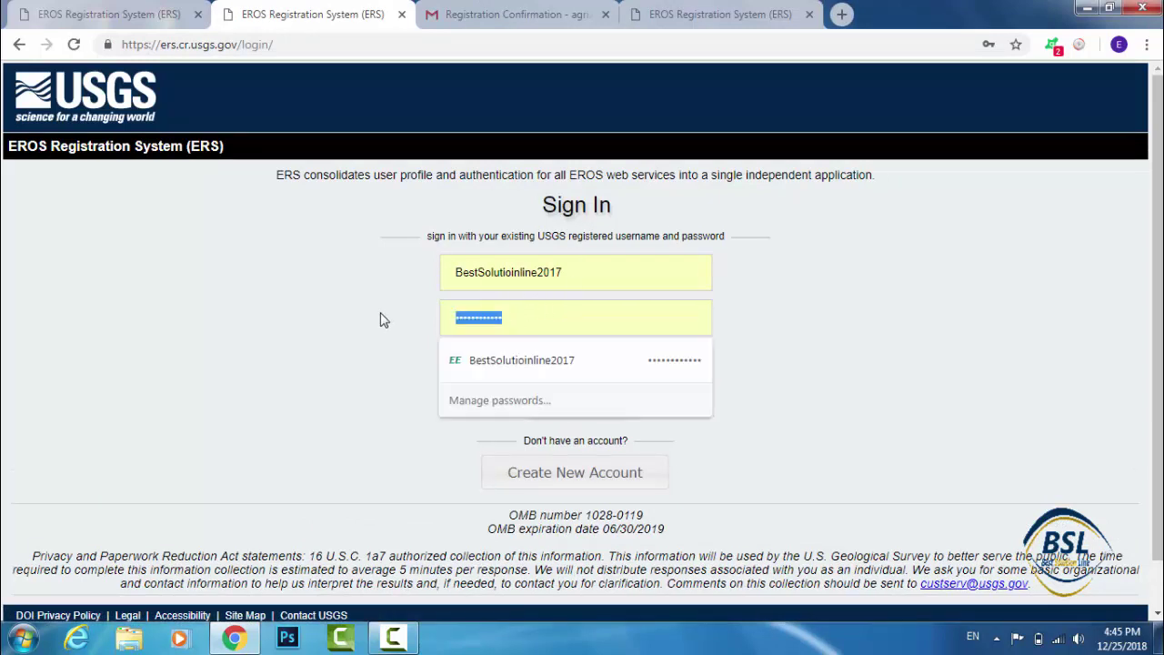
{"action": "key", "text": "BackSpace"}
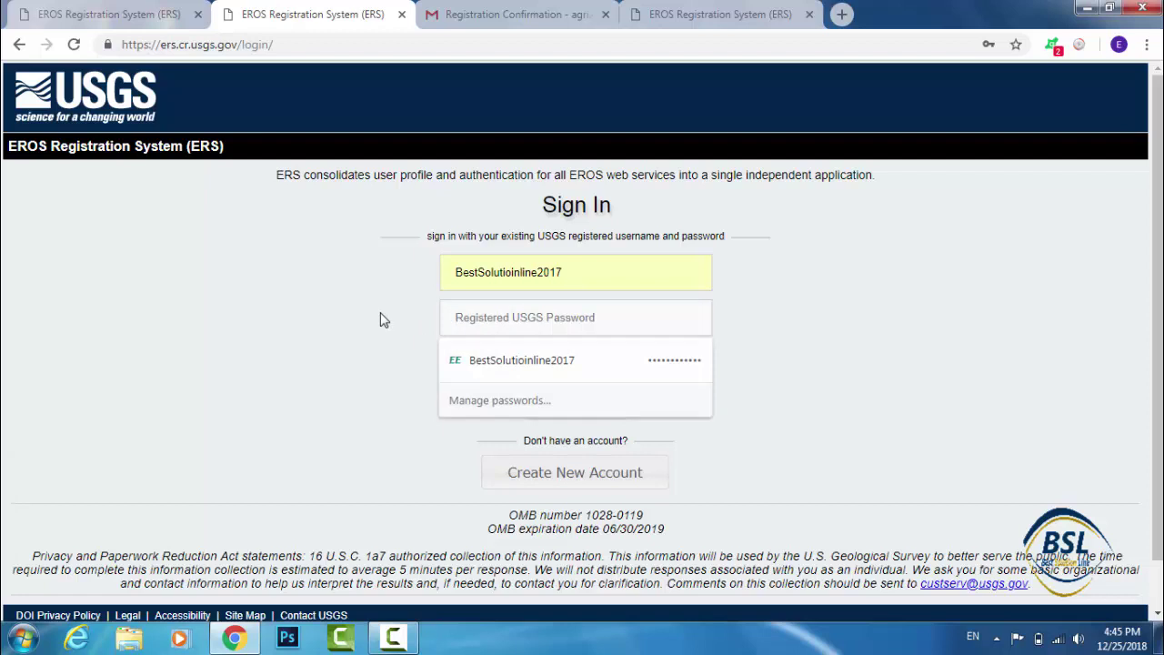
{"action": "type", "text": "12"}
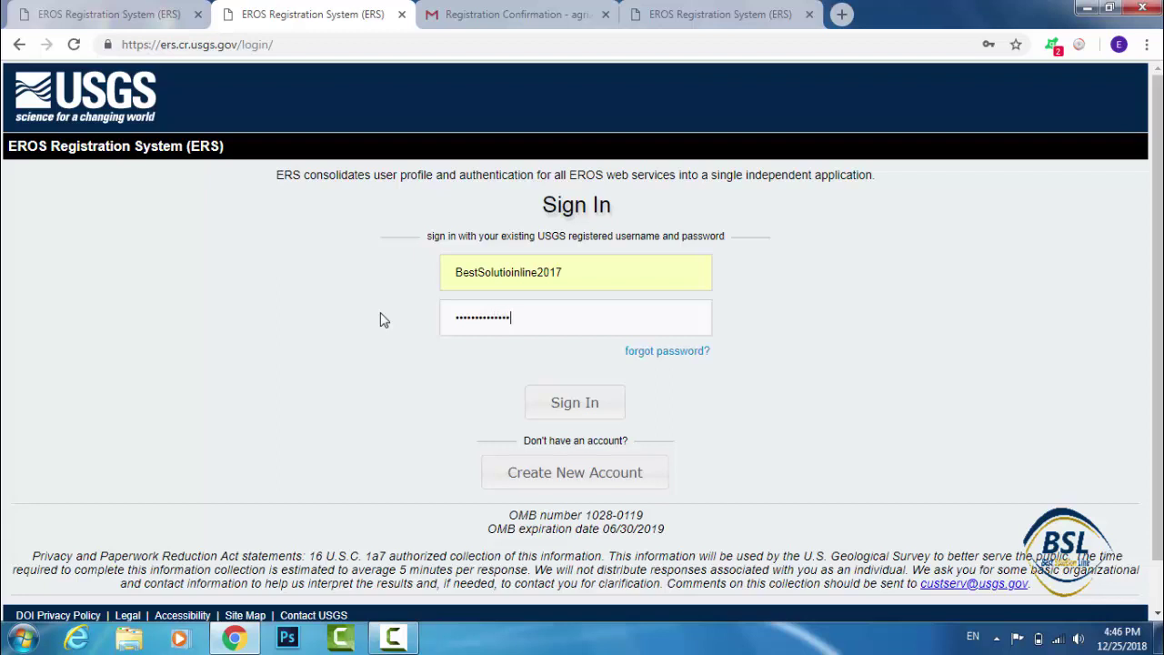
{"action": "left_click", "coordinate": [585, 403]}
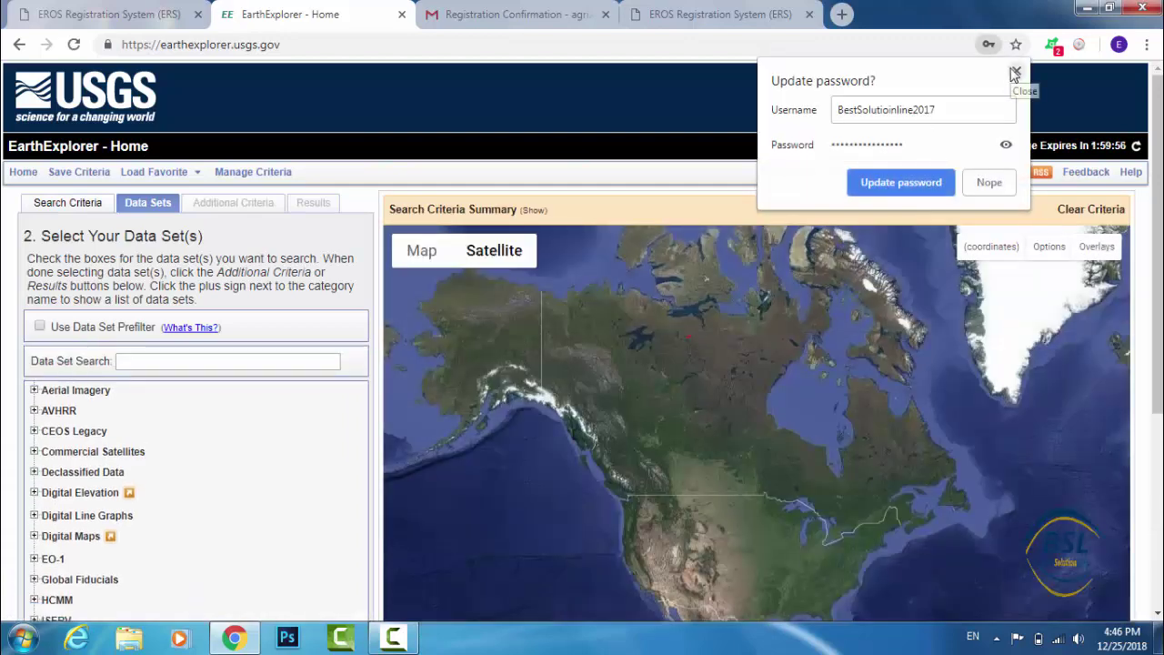
Decline Chrome's prompt to update the saved password, staying signed in on EarthExplorer home.
{"action": "left_click", "coordinate": [987, 183]}
{"action": "mouse_move", "coordinate": [937, 172]}
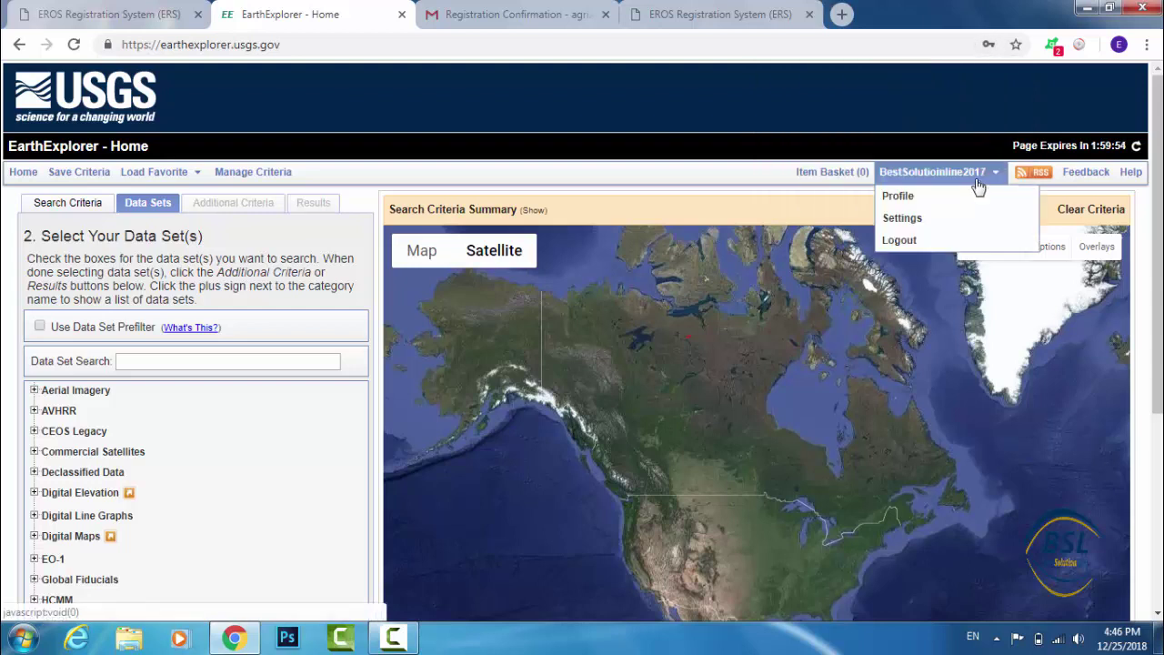